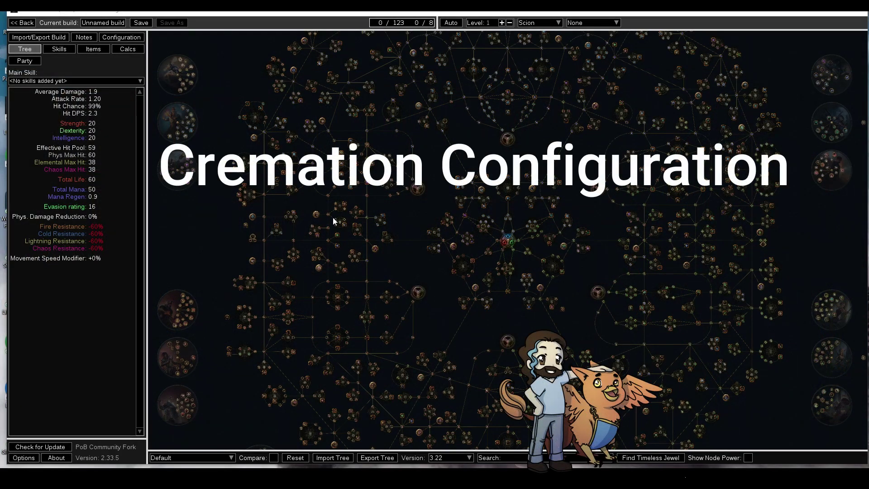
- Switch to poe.ninja, open the highest-DPS Necromancer in the filtered build list, and copy its Path of Building import code
left_click_drag(457, 192, 403, 262)
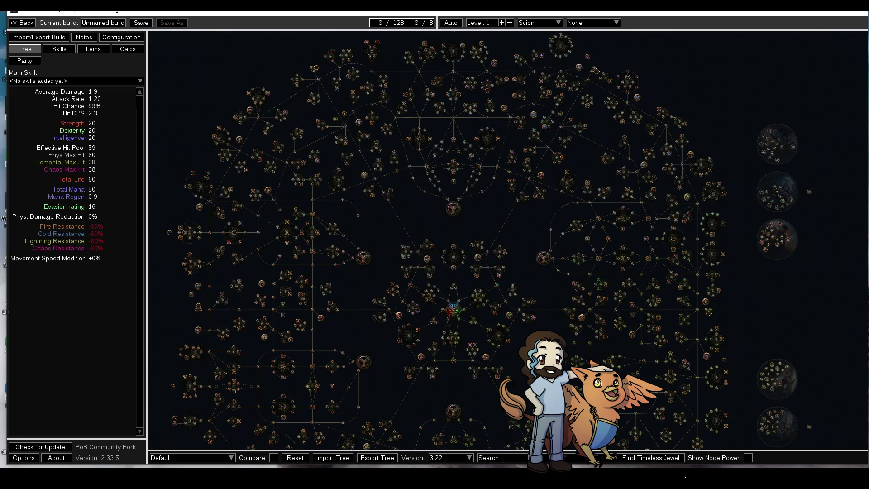
key("alt+Tab")
scroll(583, 144, "down", 3)
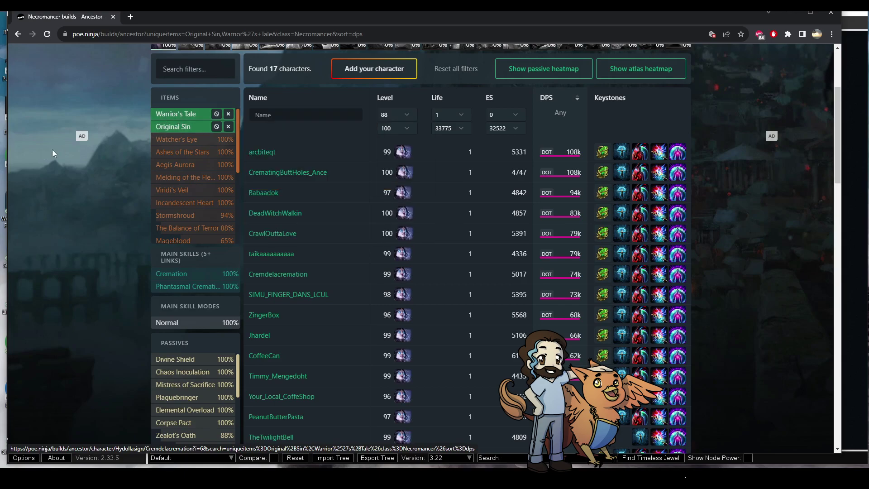
mouse_move(545, 292)
left_click(268, 153)
scroll(118, 252, "down", 2)
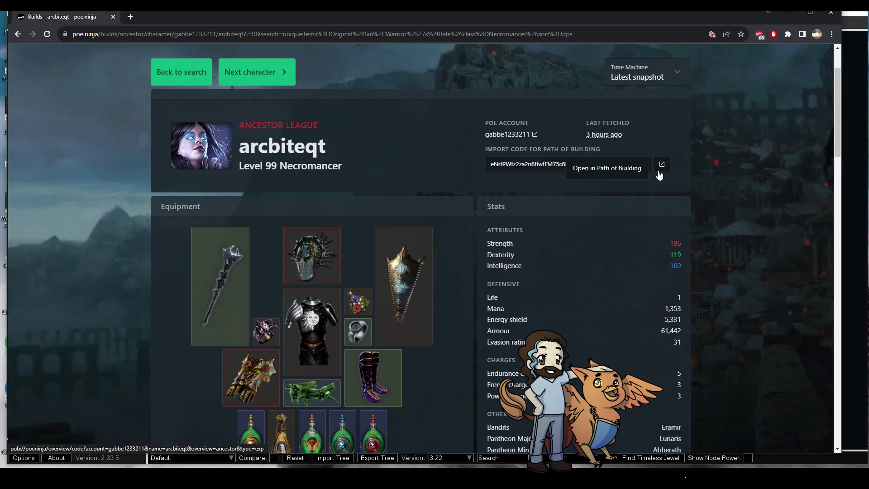
left_click(642, 164)
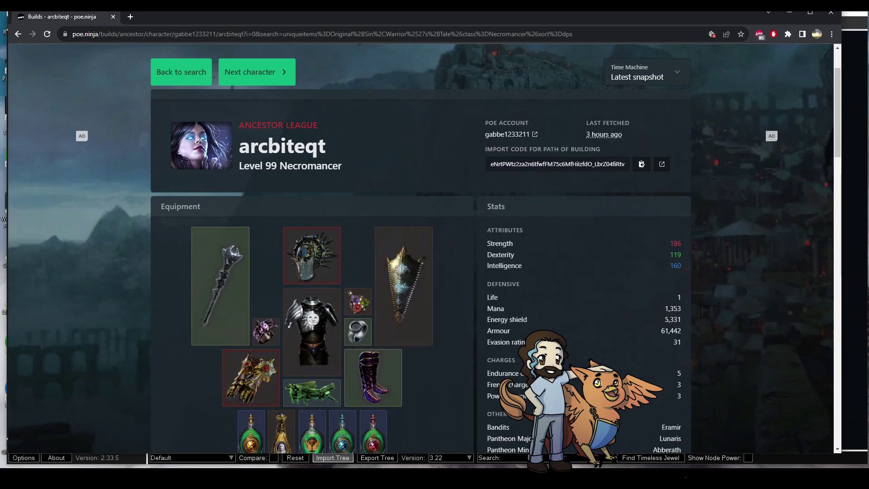
- Switch back to Path of Building and import the full build from the copied code
left_click(333, 457)
scroll(388, 394, "up", 3)
scroll(551, 238, "down", 3)
left_click(57, 39)
left_click(224, 220)
key("ctrl+v")
left_click(267, 231)
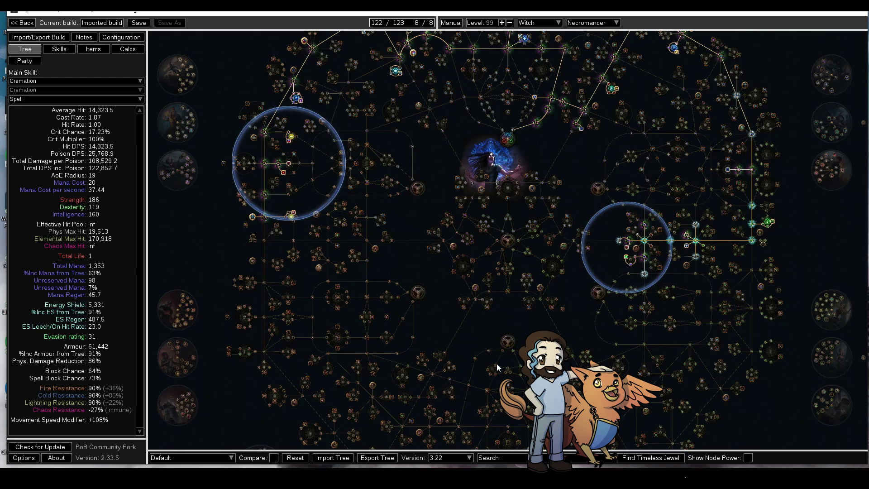
- Include the Cremation socket group in the Full DPS calculation
left_click_drag(495, 156, 451, 278)
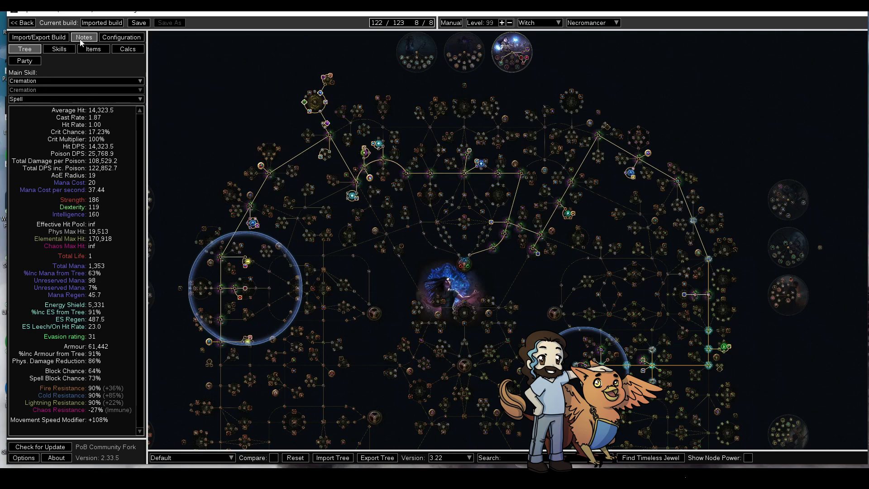
left_click(64, 51)
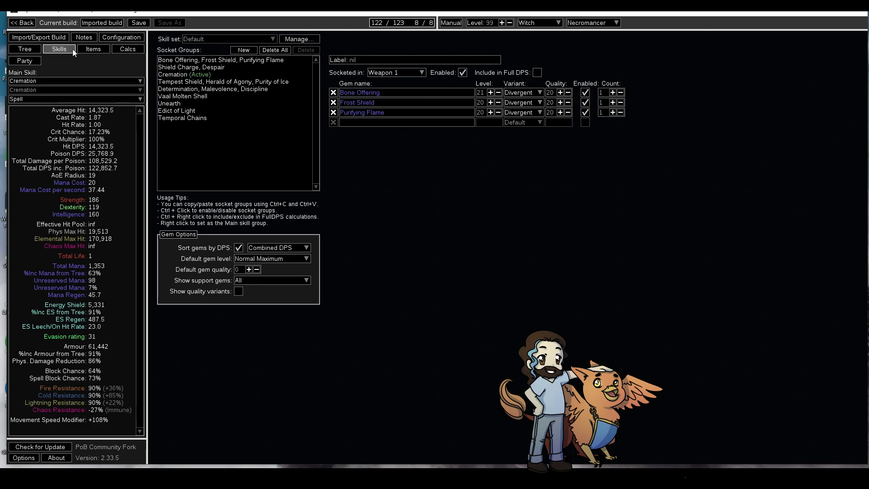
left_click(178, 76)
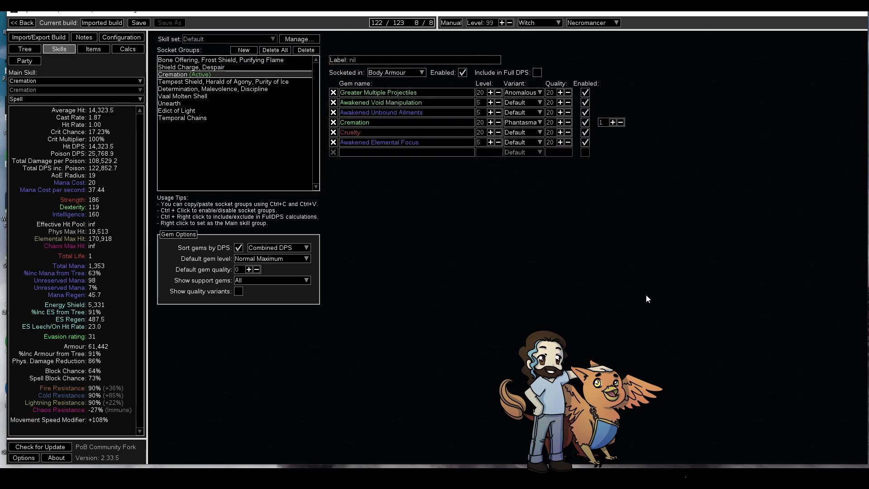
left_click(537, 73)
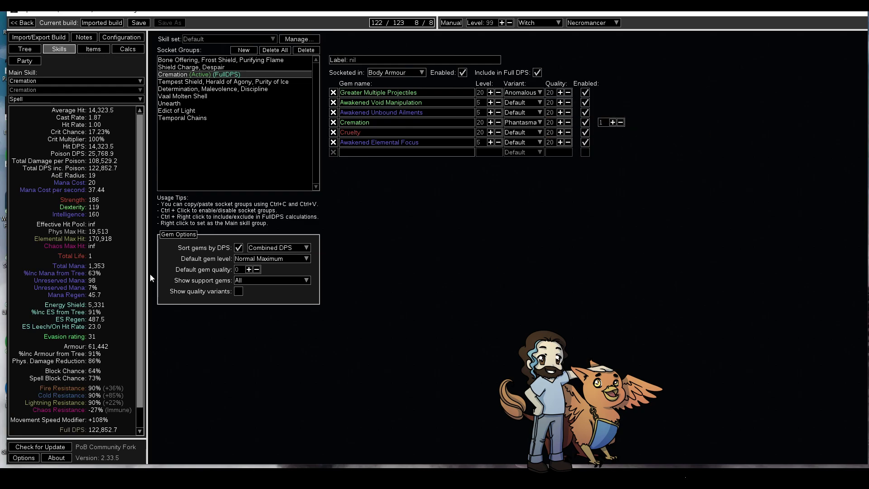
left_click_drag(139, 278, 178, 375)
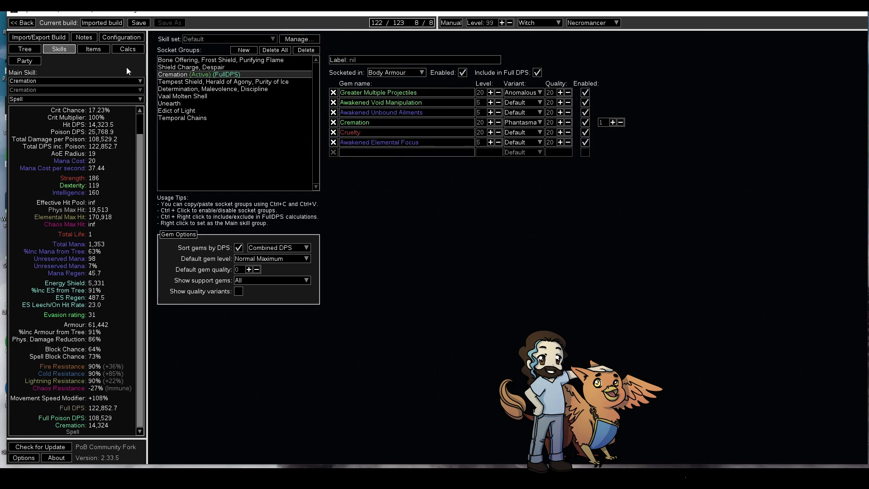
- Check Cremation's projectile count in the calculations and set the Cremation gem's count to 33
left_click(121, 51)
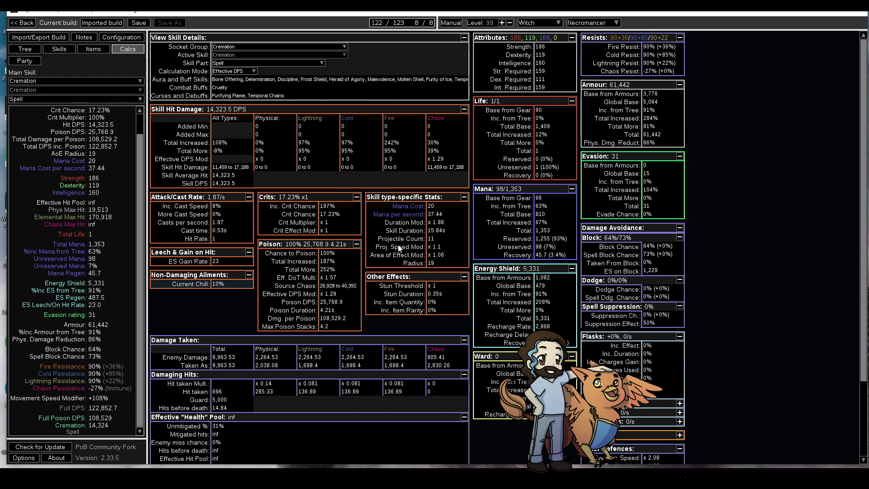
mouse_move(434, 240)
left_click(58, 49)
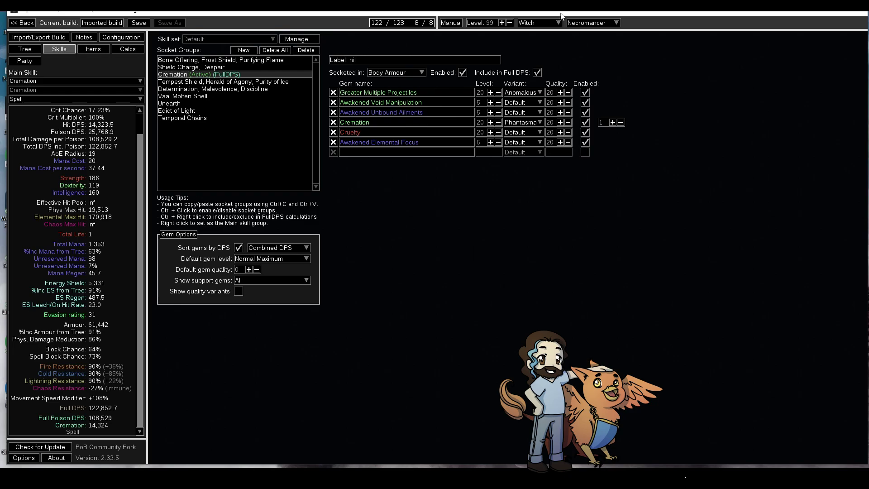
left_click(601, 122)
type("33")
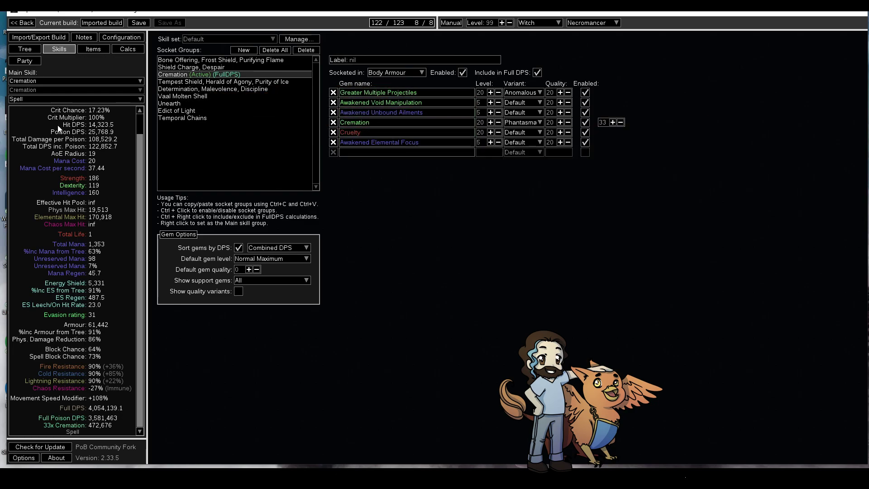
- Turn off the invalid configuration options for always on Full Life, always having Energy Shield, Crit Recently, and enemy Bleeding
scroll(59, 131, "up", 2)
left_click(117, 37)
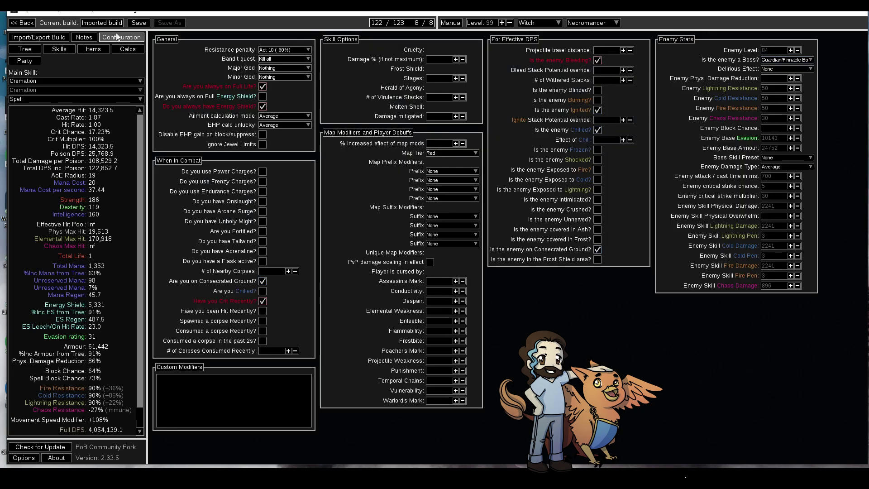
left_click(262, 86)
left_click(262, 96)
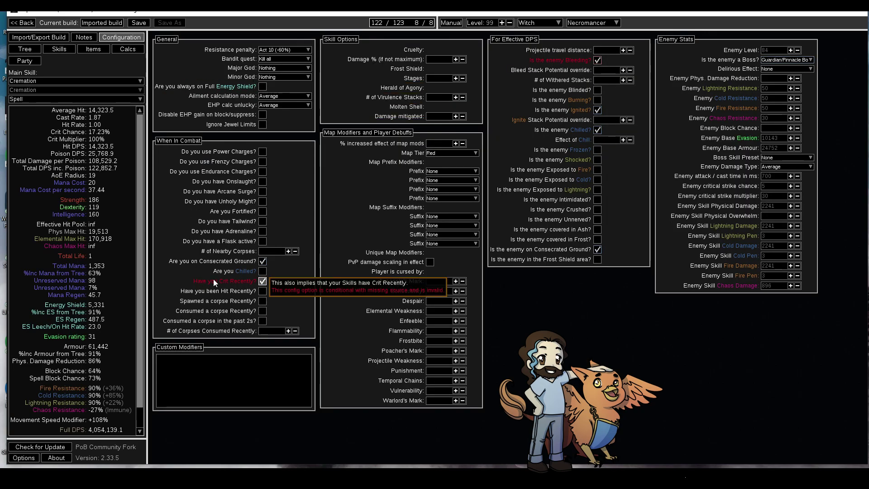
left_click(262, 280)
left_click(598, 60)
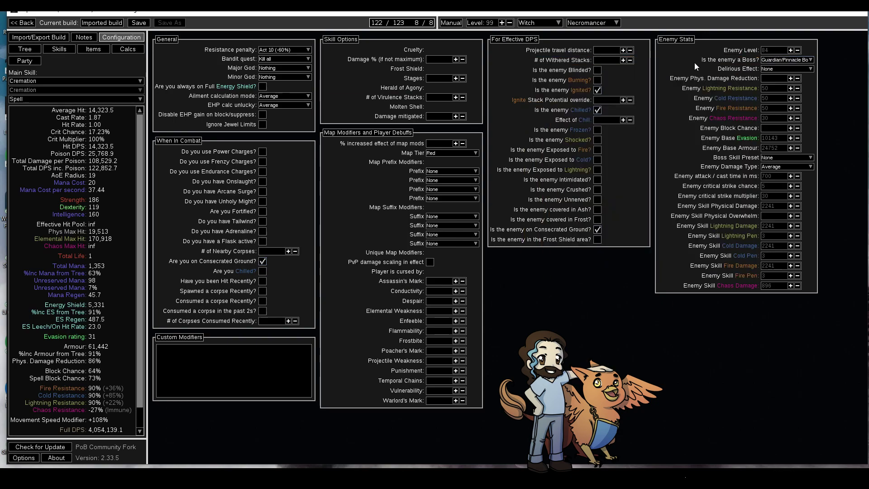
- Set the enemy's boss type to Uber Pinnacle Boss
mouse_move(777, 64)
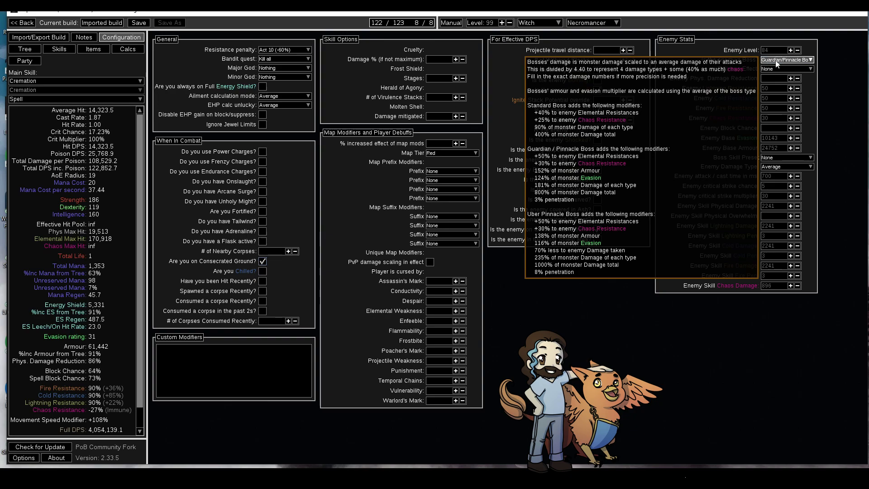
left_click(776, 64)
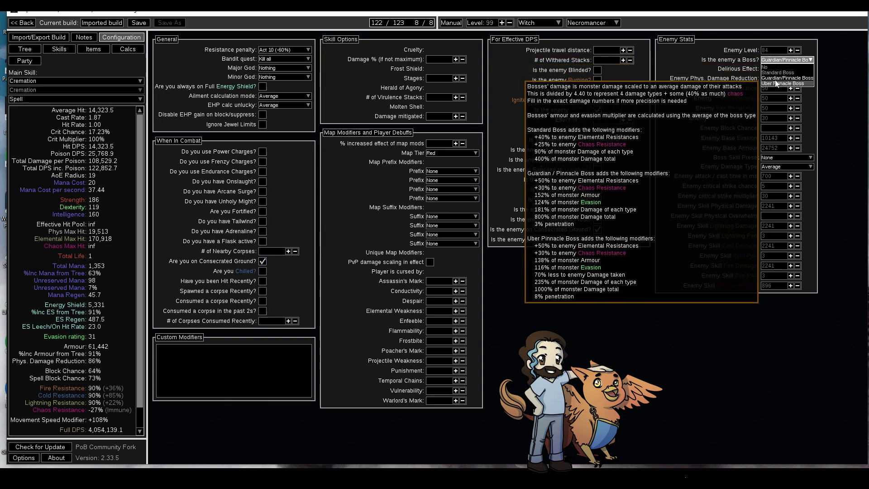
left_click(776, 83)
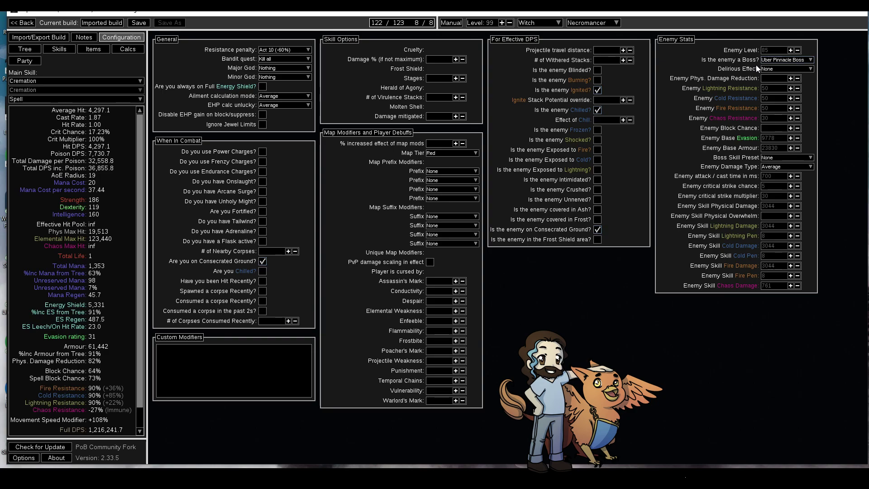
- Switch the enemy to Guardian/Pinnacle Boss for comparison and return it to Uber Pinnacle Boss
mouse_move(768, 60)
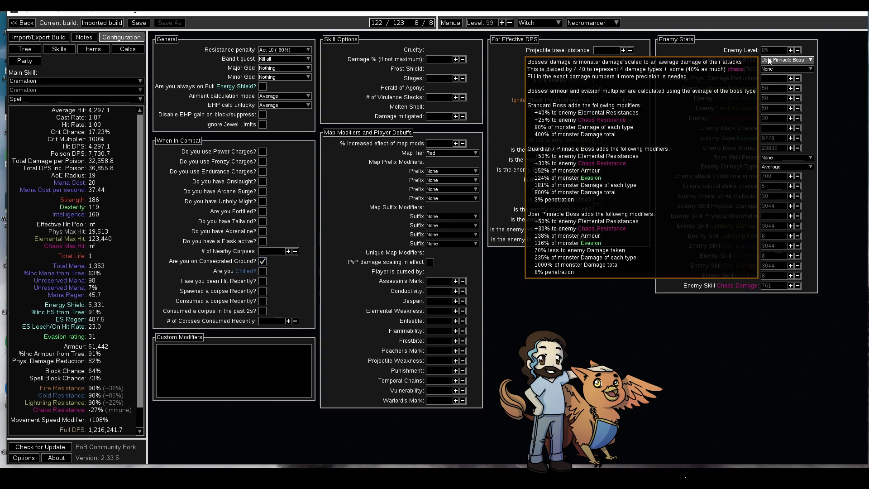
left_click(770, 61)
left_click(769, 78)
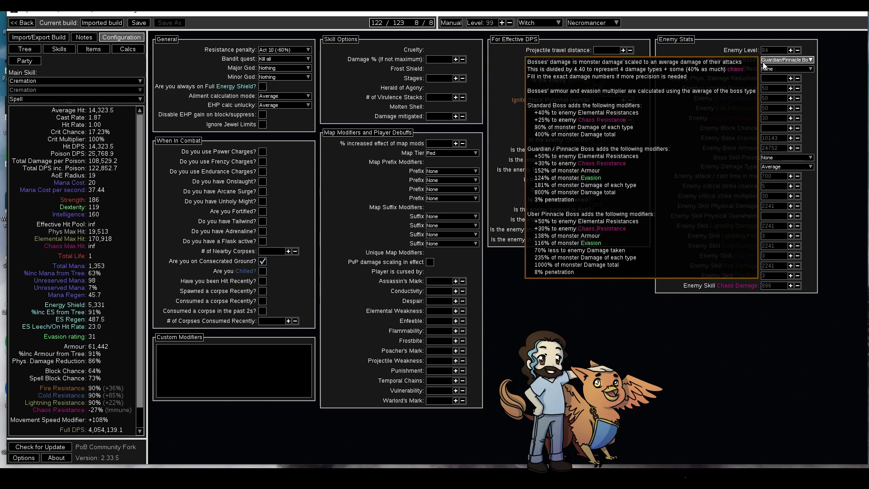
left_click(764, 60)
left_click(764, 79)
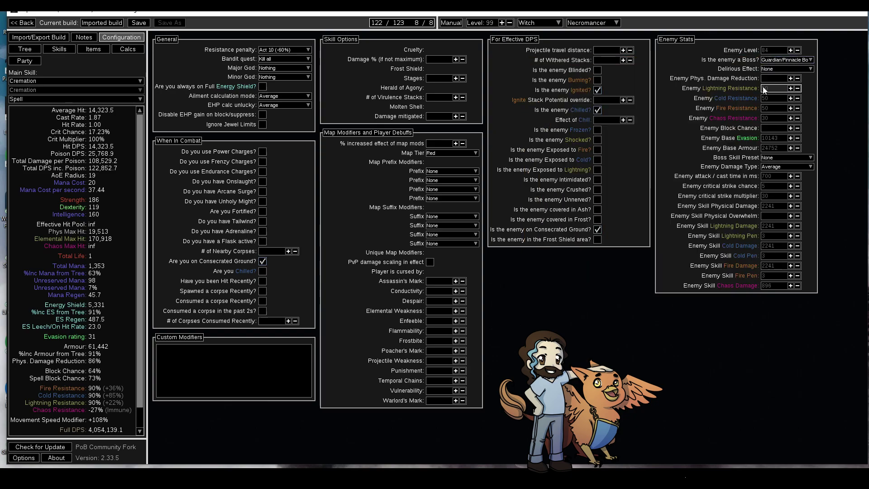
left_click(770, 60)
left_click(770, 85)
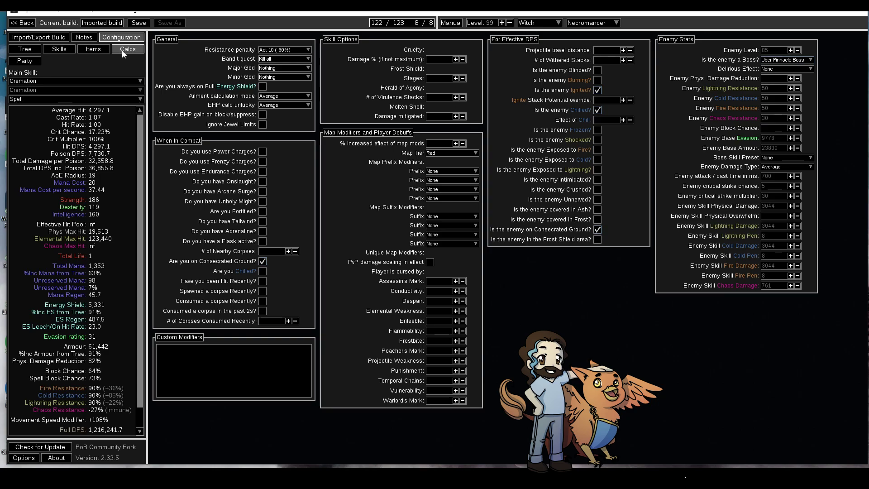
- Change Cremation's skill part to Corpse Explosion and inspect the Enemy Corpse Life setting
left_click(50, 99)
left_click(40, 113)
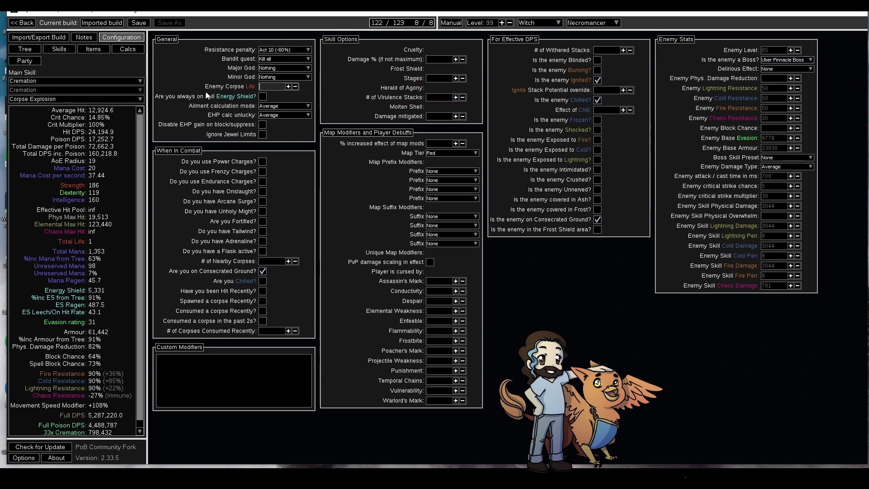
left_click(272, 89)
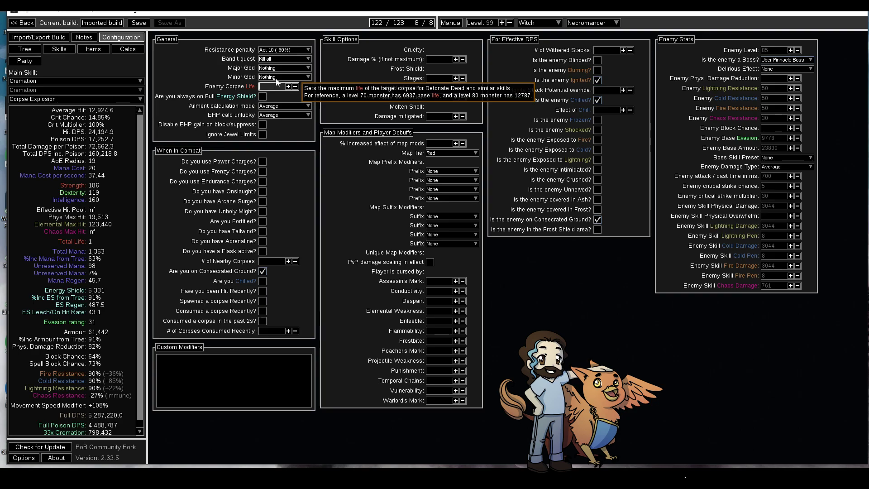
- Look up Unearth's corpse life in the skill calculations and set Enemy Corpse Life to 208562
left_click(132, 53)
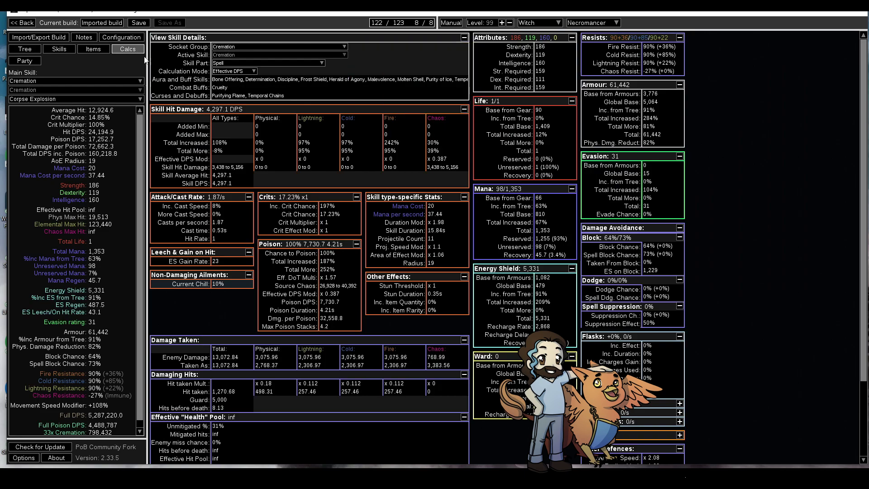
left_click(230, 47)
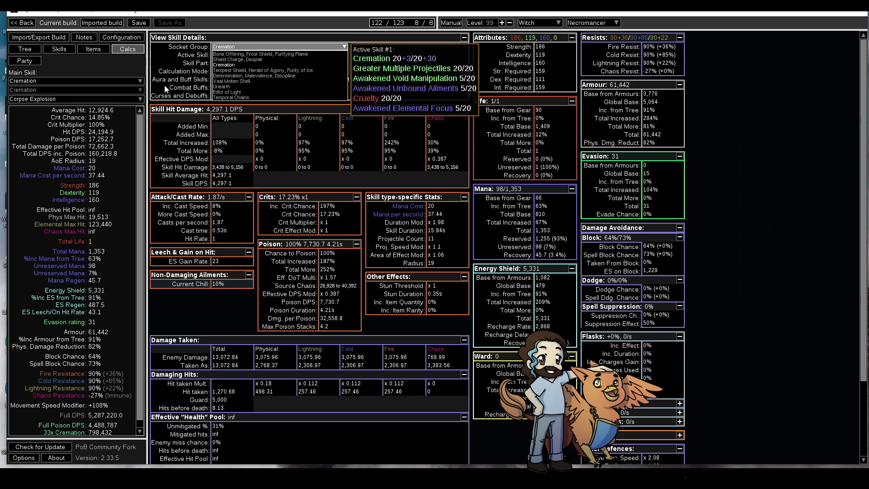
left_click(222, 87)
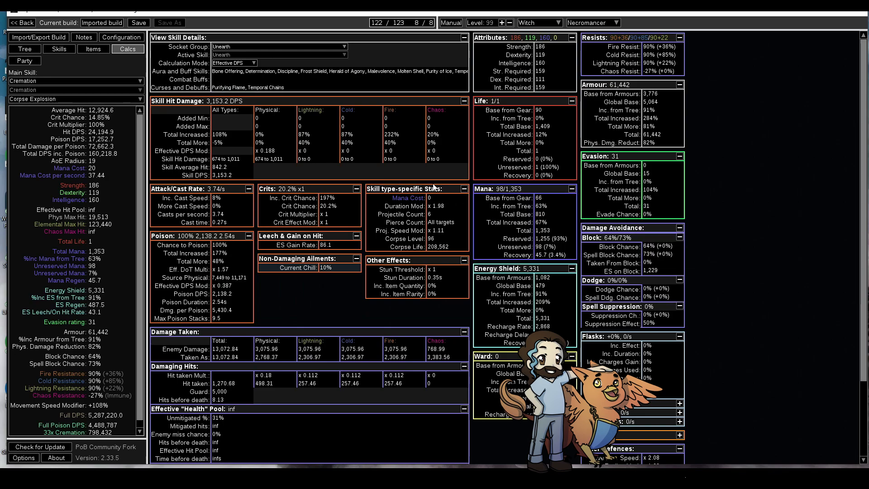
mouse_move(439, 250)
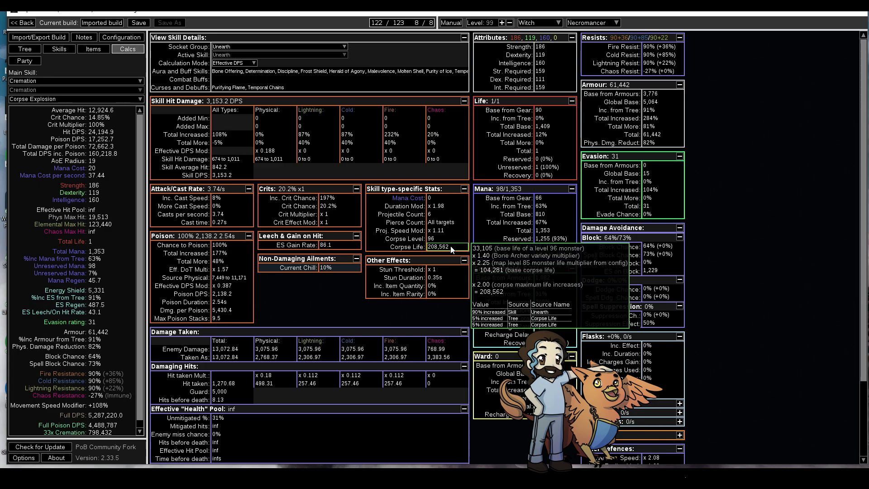
left_click(121, 37)
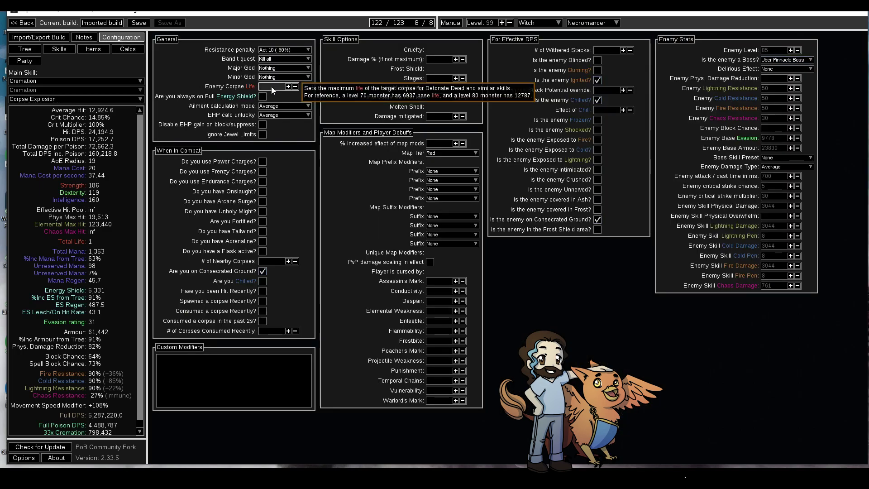
left_click(272, 87)
type("208562")
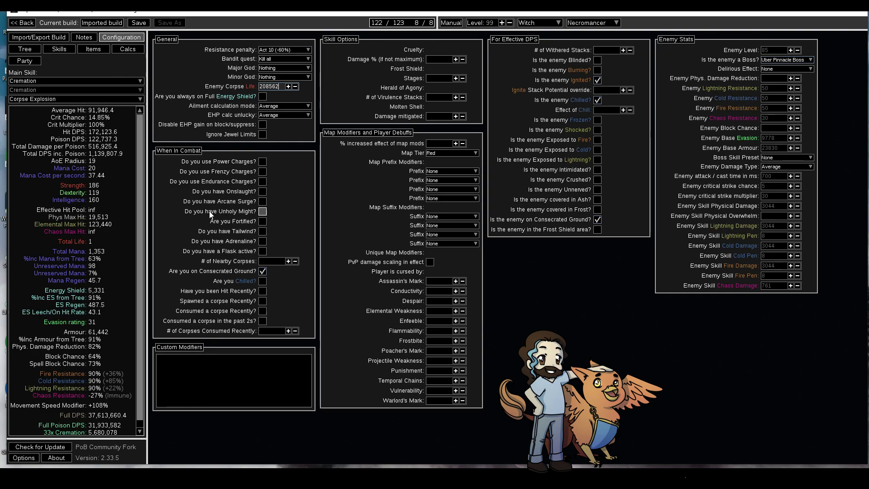
- Enable the use of Endurance Charges and, after checking the ascendancy passives, set the number of nearby corpses to 10
left_click(262, 181)
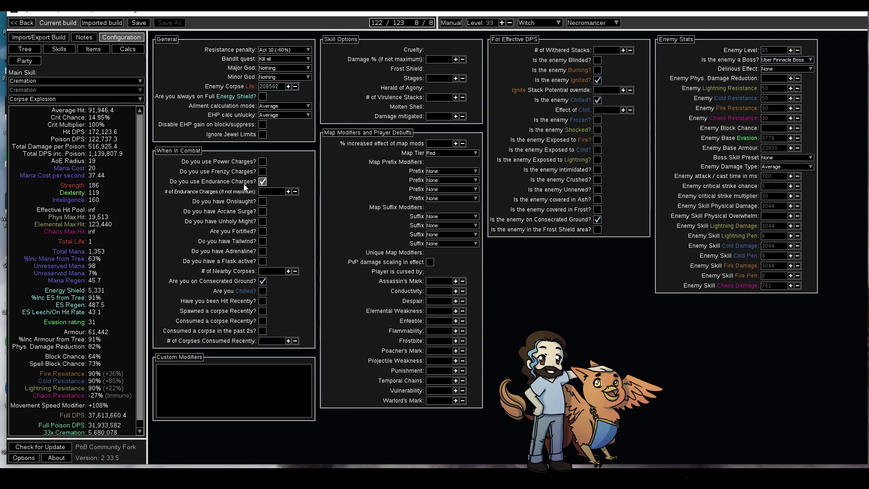
left_click(25, 48)
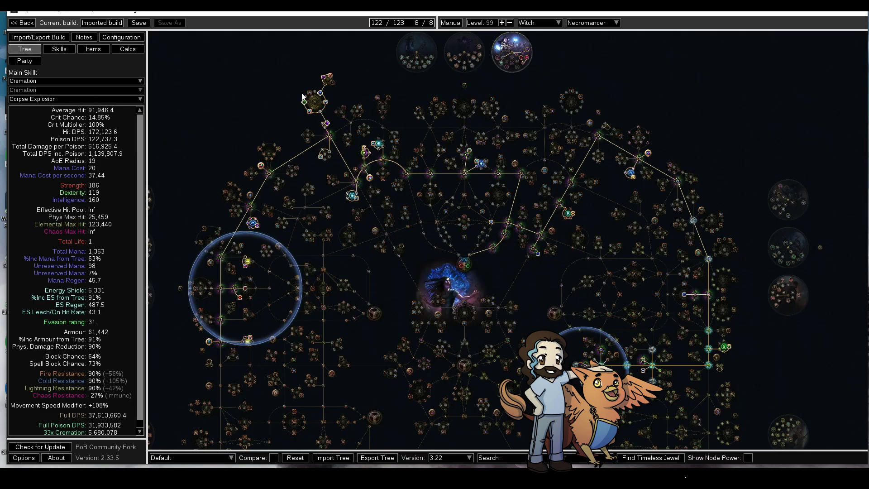
mouse_move(331, 78)
left_click(122, 37)
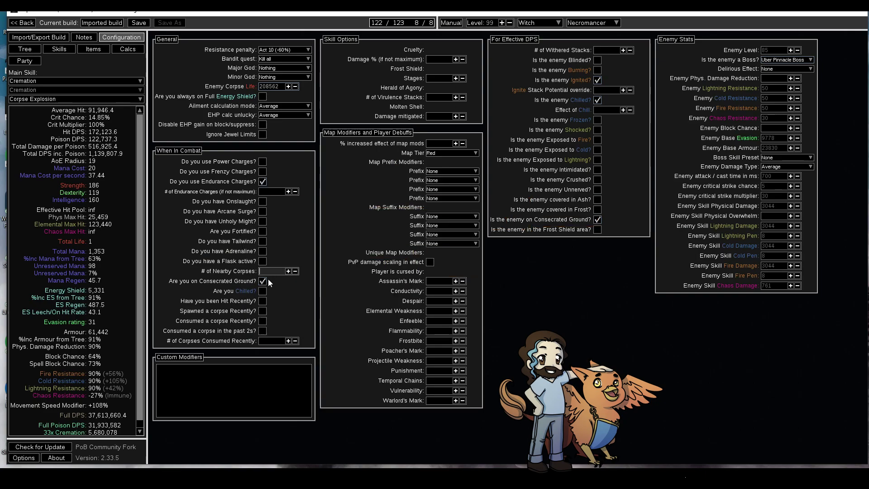
type("0")
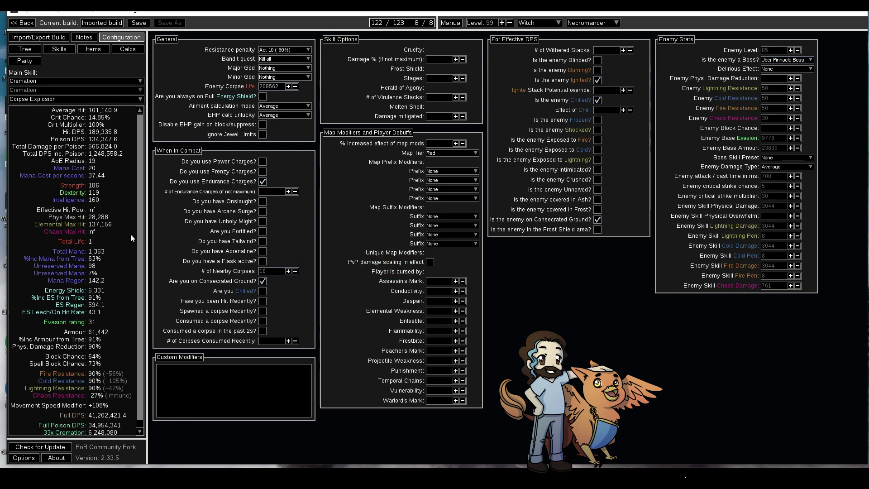
- Look up the effects of the Plaguebringer ascendancy passive in the passive tree
left_click(39, 37)
left_click(59, 49)
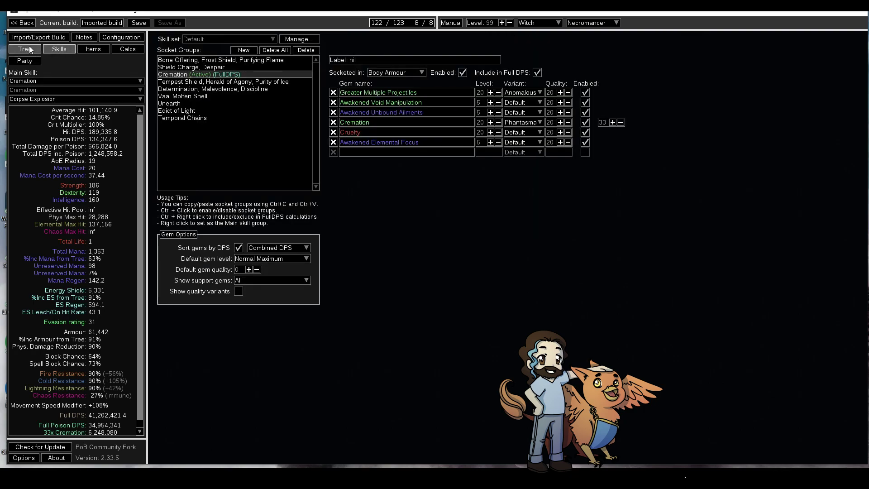
left_click(25, 48)
mouse_move(477, 135)
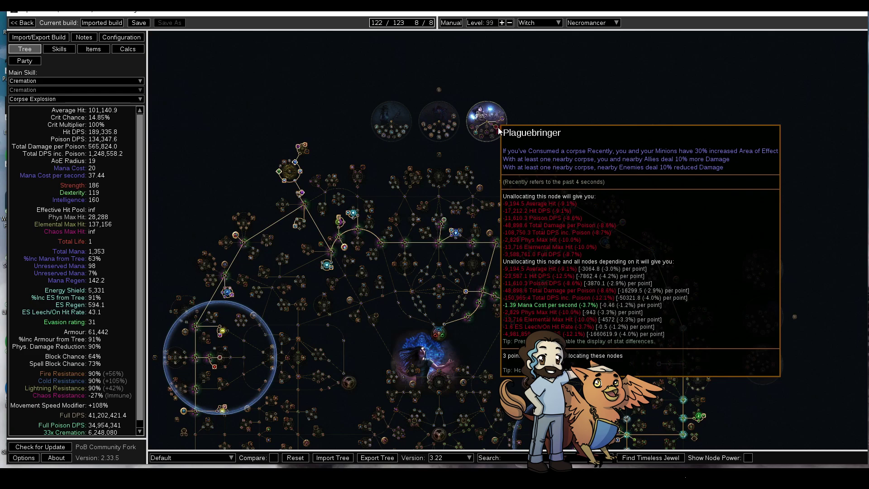
- Enable being hit recently, spawning a corpse recently, consuming a corpse recently and consuming a corpse in the past 2s in the combat configuration
left_click(121, 37)
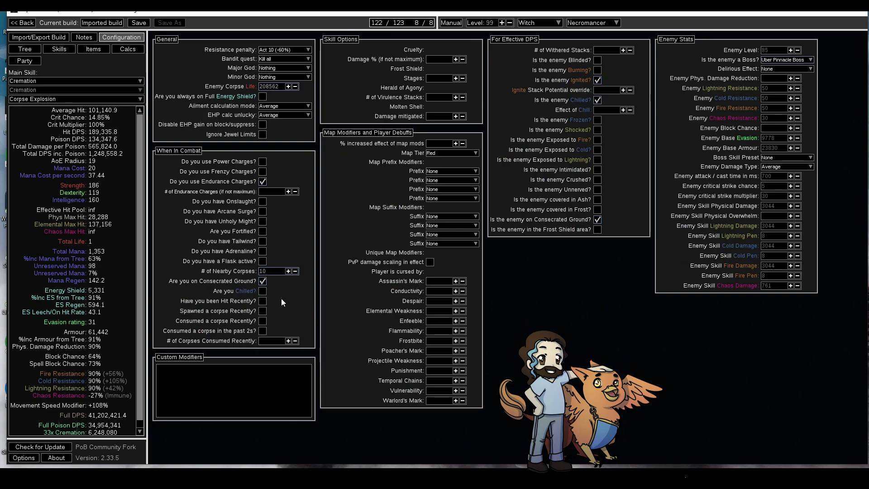
left_click(262, 301)
left_click(264, 313)
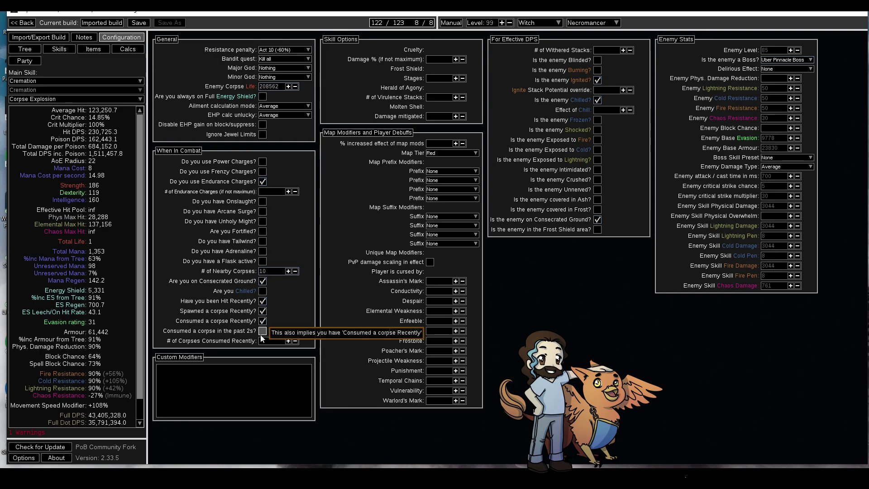
left_click(263, 332)
left_click(267, 341)
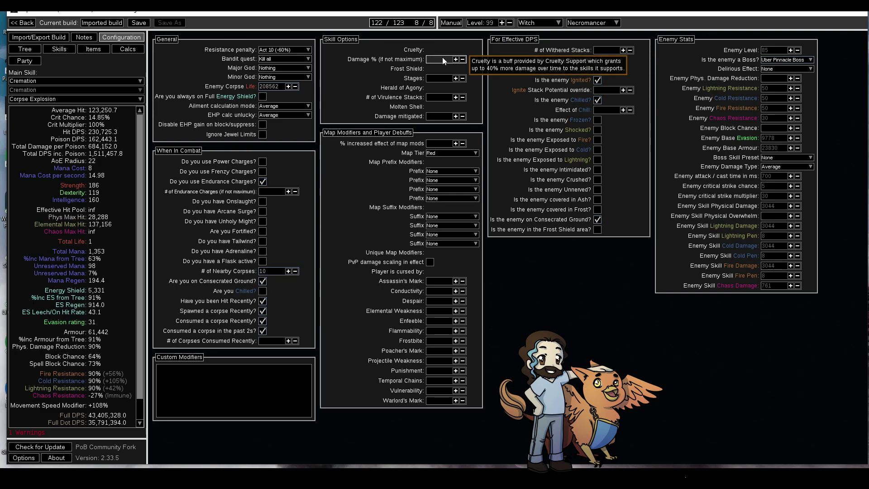
- Set the Frost Shield stages to 4 and the enemy's number of Withered Stacks to 15
left_click(432, 79)
type("4")
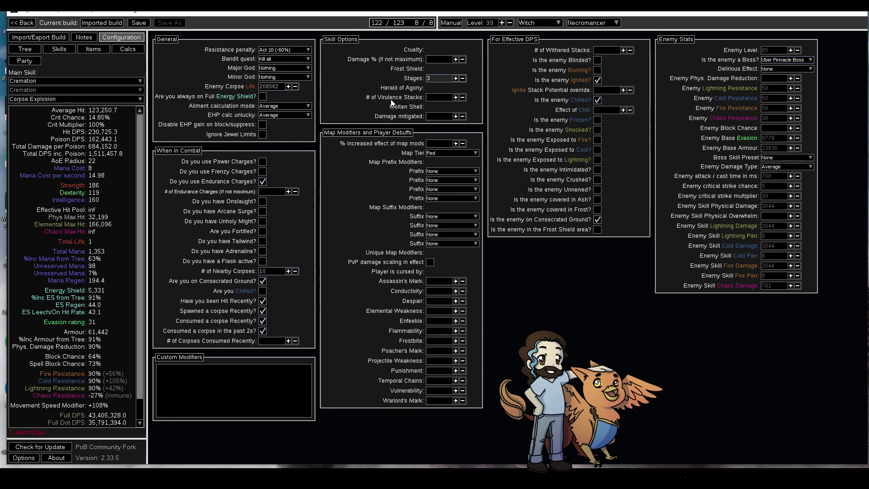
left_click(396, 92)
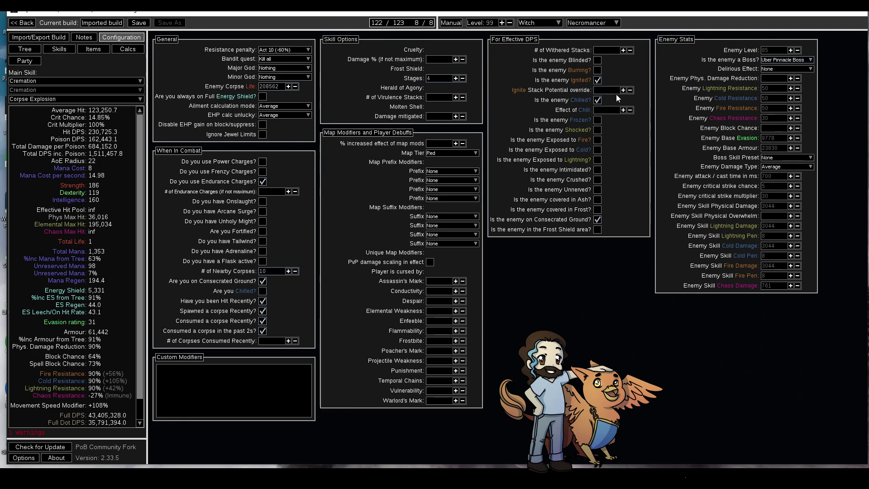
left_click(611, 50)
type("15")
left_click(642, 178)
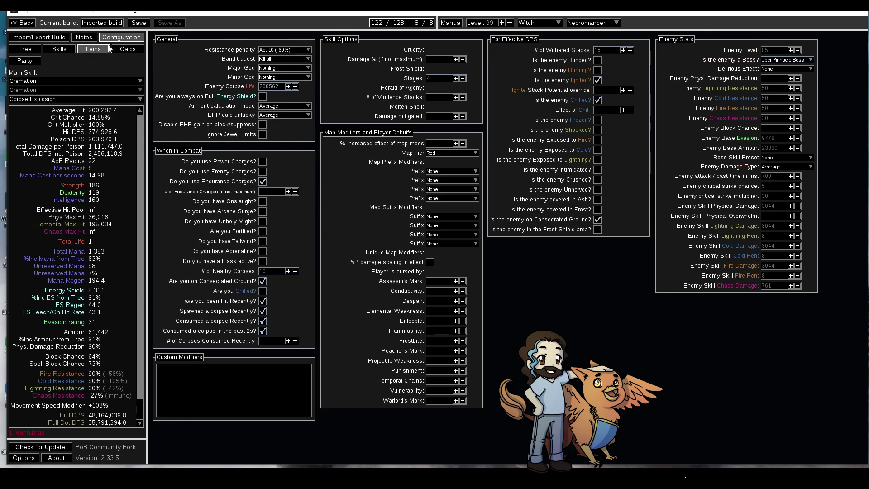
- After checking the equipped items, turn off the enemy's Ignited condition and turn on Shocked
left_click(93, 49)
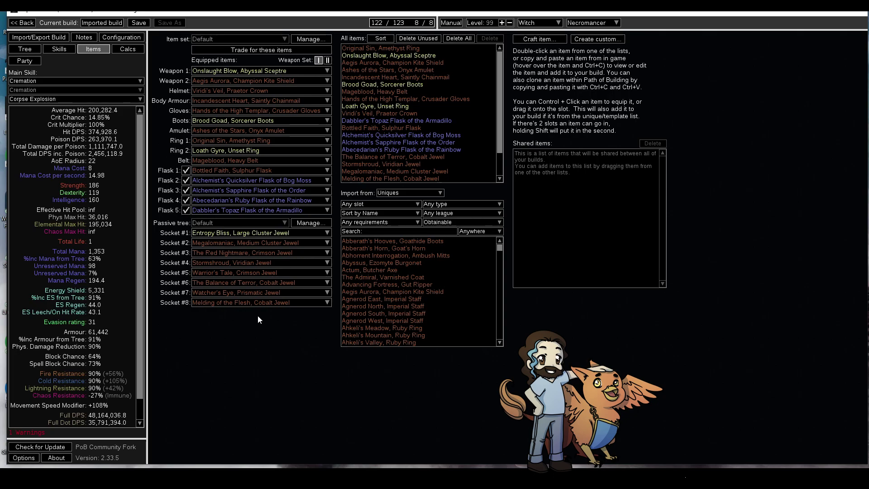
left_click(106, 40)
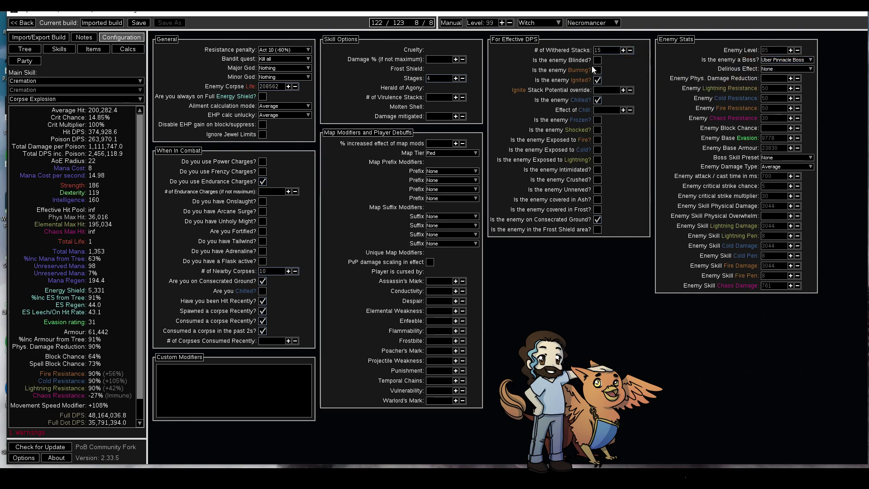
left_click(598, 80)
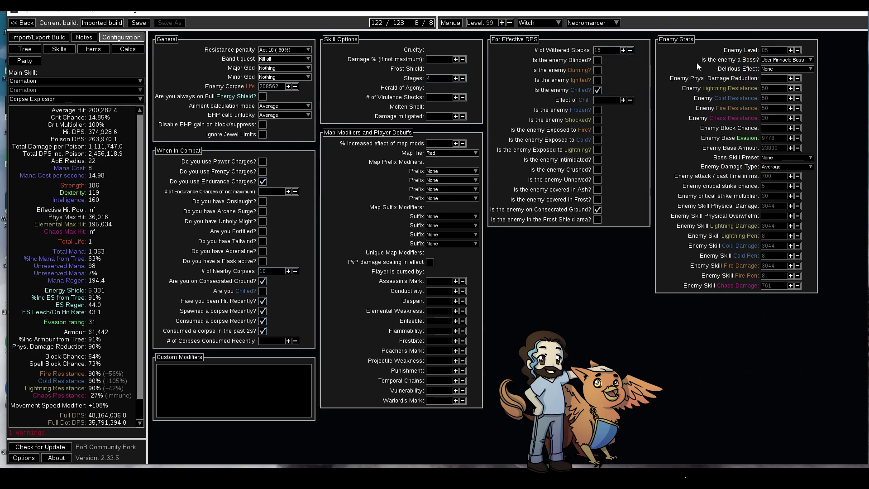
left_click(597, 120)
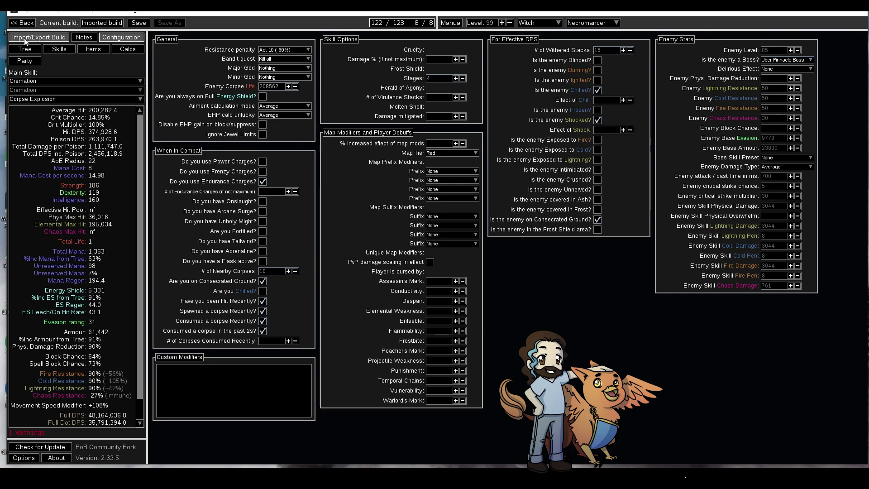
left_click(93, 49)
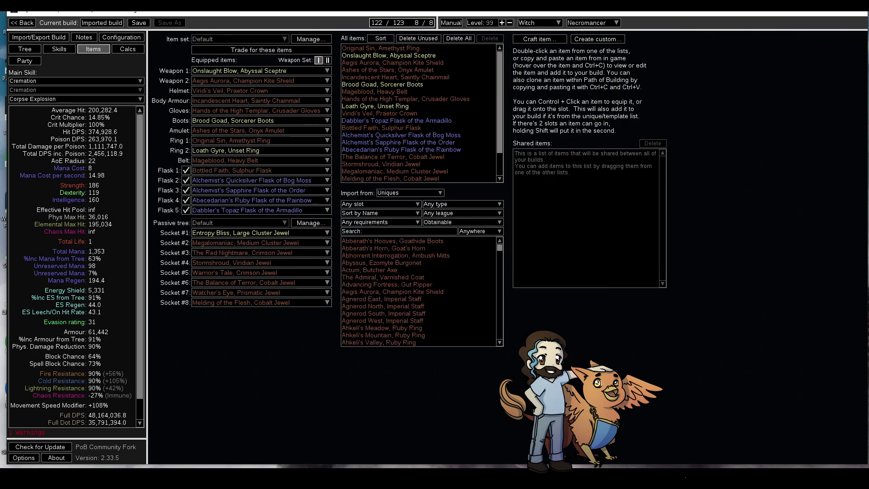
left_click(113, 39)
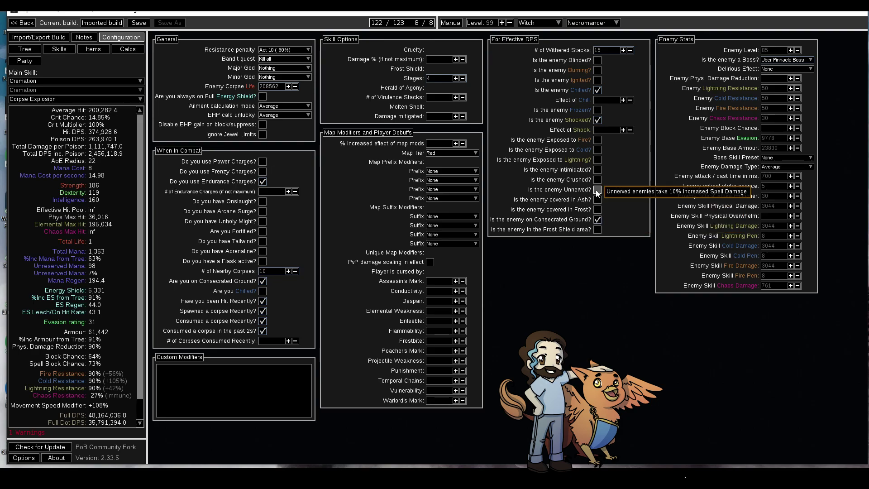
left_click(598, 190)
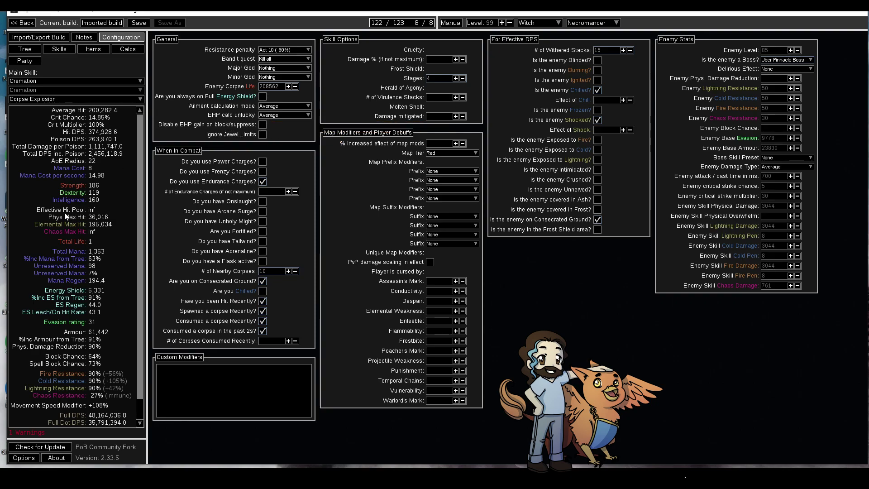
- Enable Disable EHP gain on block/suppress and review the build's defensive and DPS stats
left_click(262, 124)
scroll(53, 229, "down", 2)
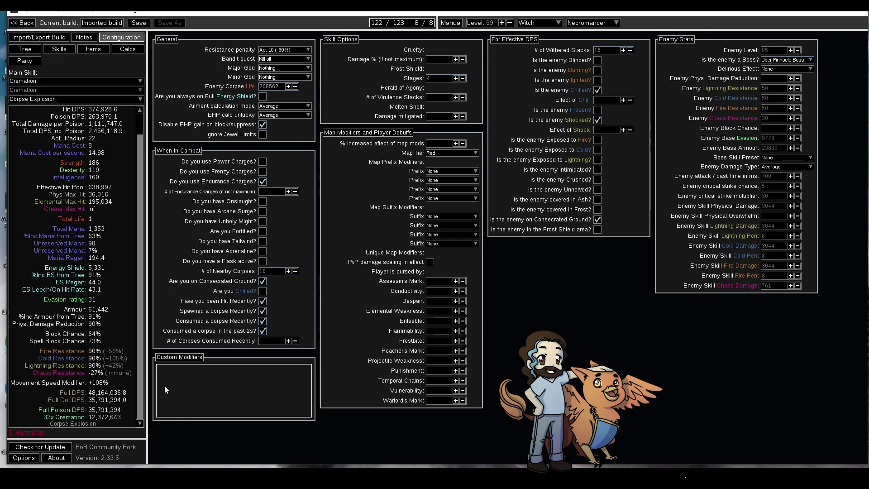
scroll(73, 181, "up", 2)
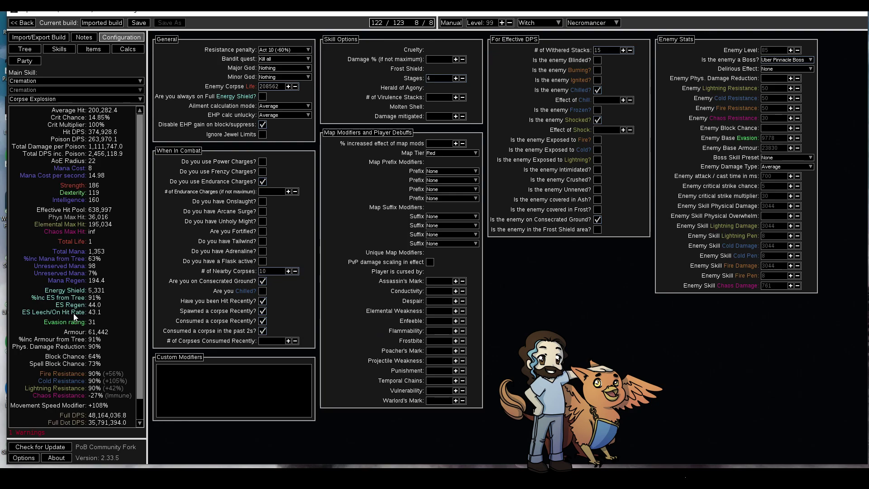
- Switch Cremation's skill part to Spell and examine its cast rate and DPS stats
left_click(30, 99)
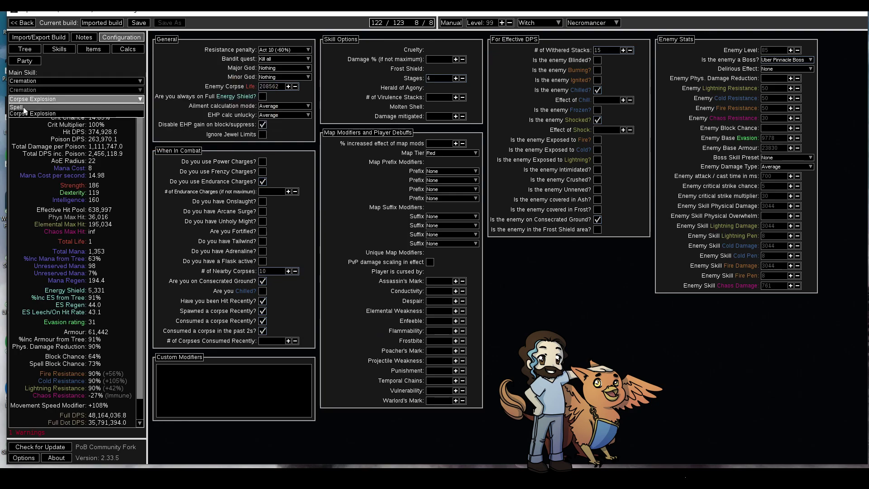
left_click(24, 108)
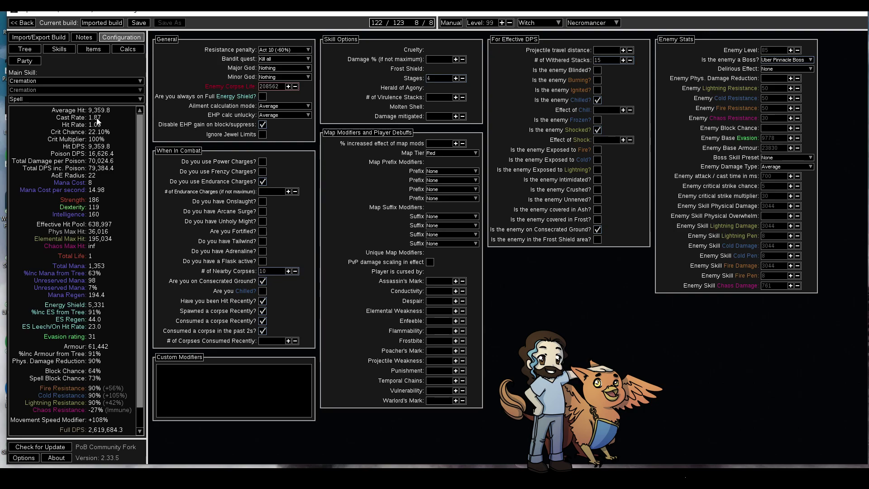
scroll(86, 349, "down", 1)
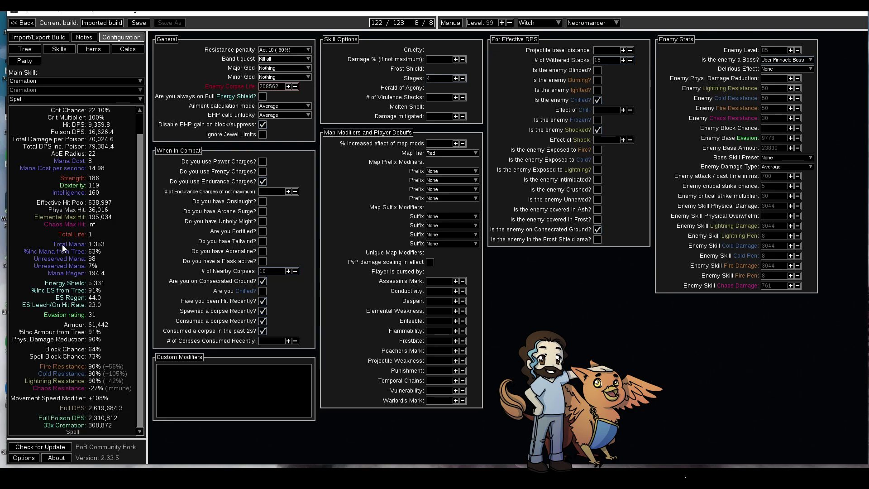
scroll(85, 356, "up", 1)
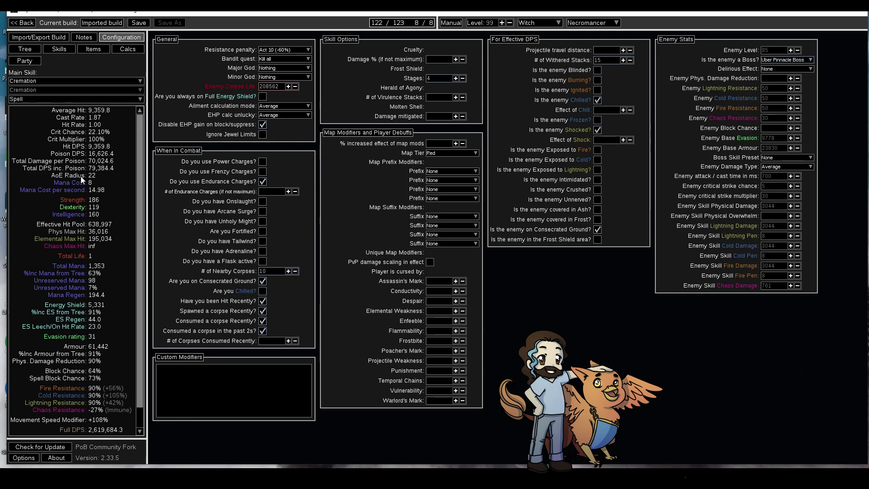
- Add the custom modifiers "cremation has 50% reduced cast speed" and, after checking the boots, "1% increased action speed"
left_click(186, 385)
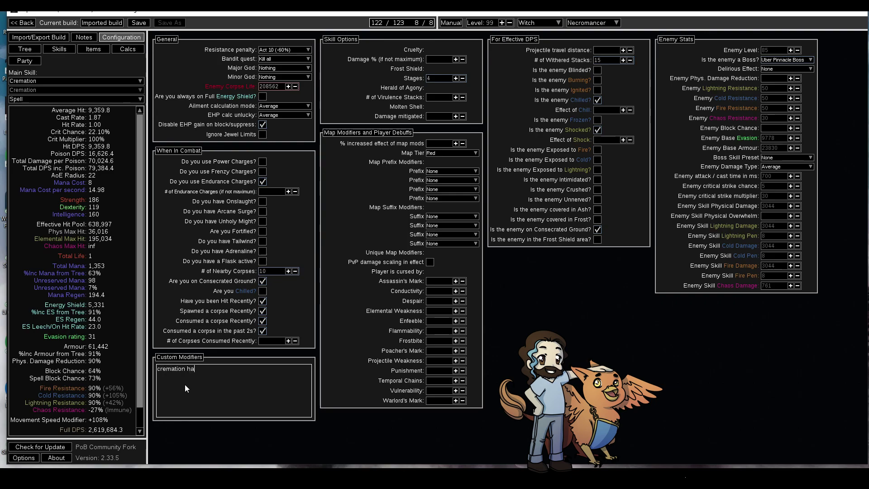
type("cremation has 50% reduced cast speed")
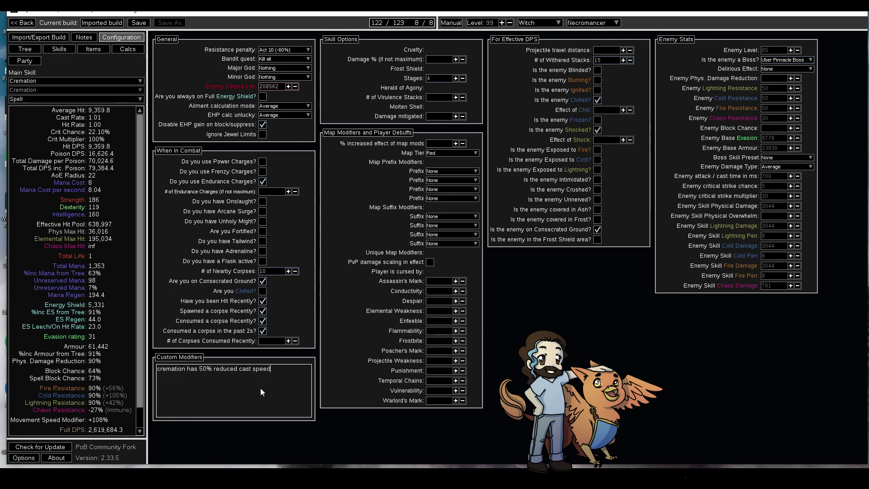
left_click(93, 49)
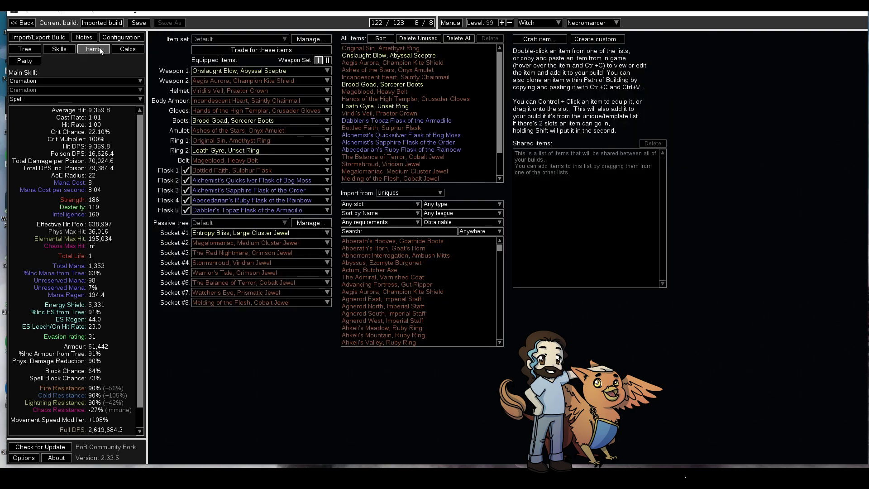
mouse_move(273, 122)
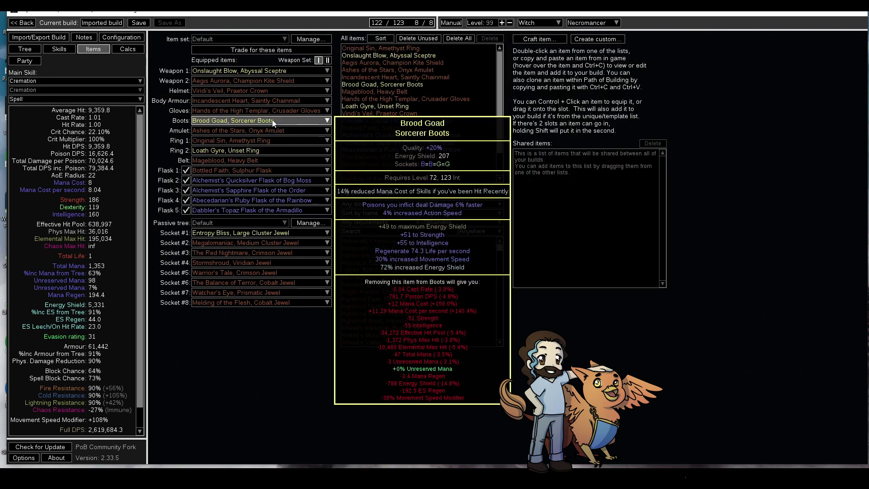
left_click(56, 50)
left_click(122, 37)
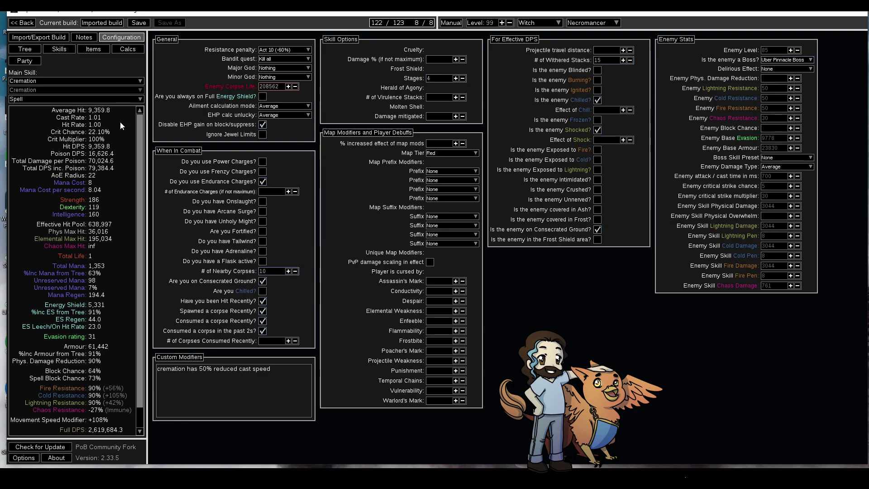
type("1% increased action speed")
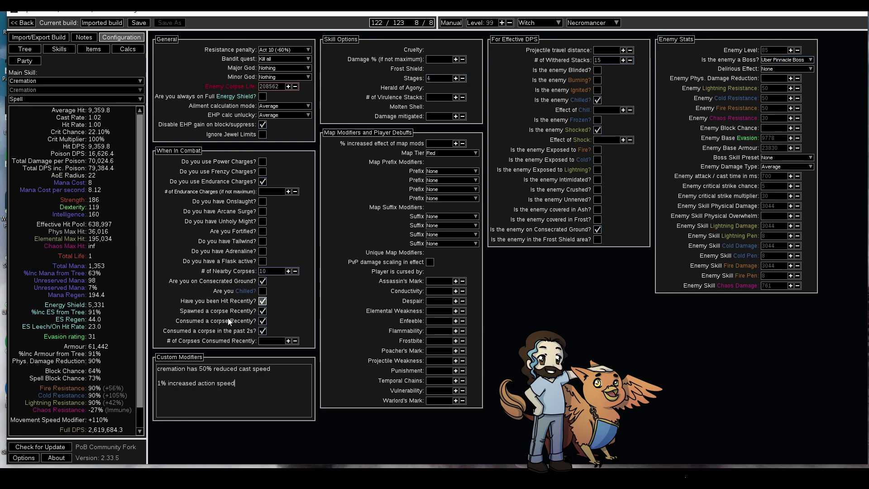
- Change the reduced cast speed in Cremation's custom modifier to 51%
left_click(208, 371)
key("BackSpace")
type("1")
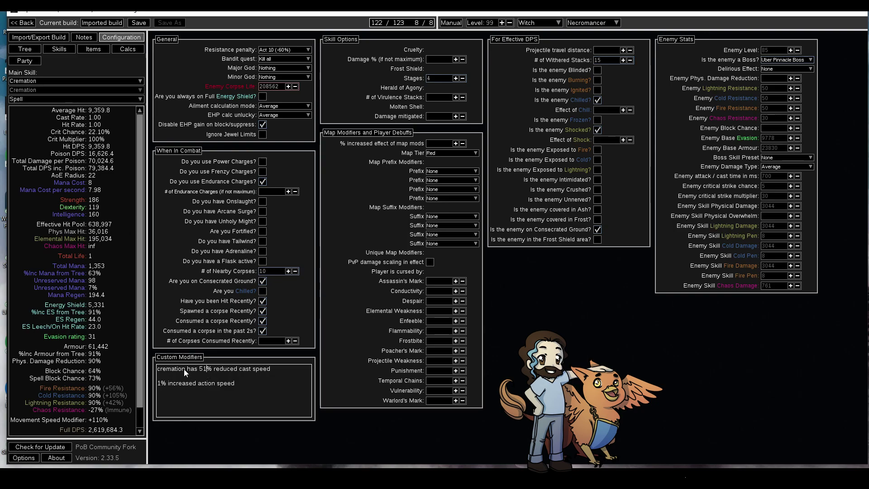
left_click(206, 372)
- Set the number of corpses consumed recently to 100 and Cremation's custom cast speed reduction to 251%
left_click(265, 351)
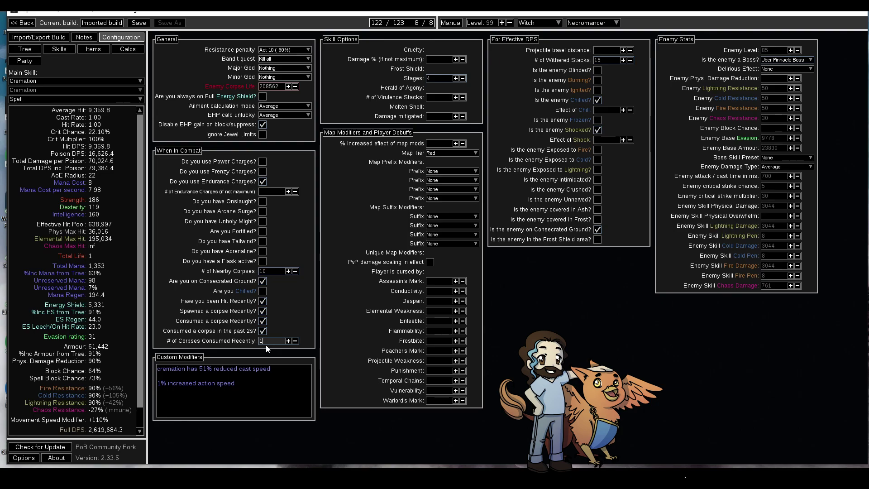
type("100")
left_click(202, 370)
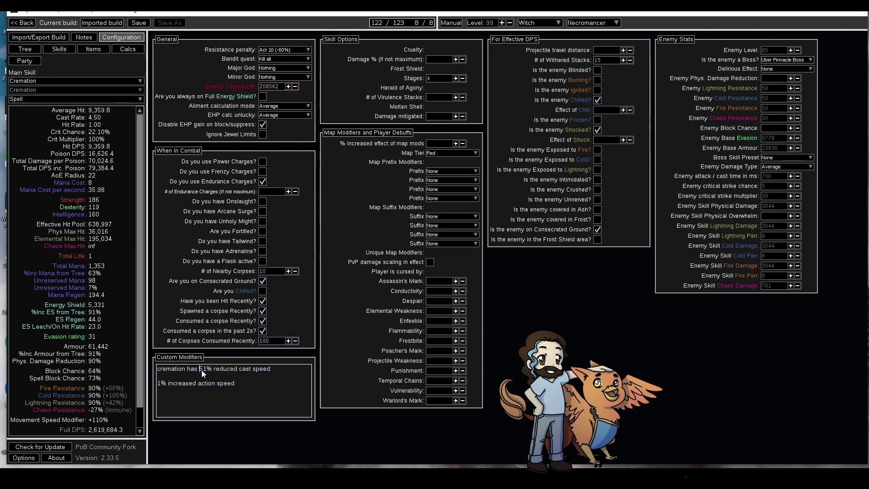
type("2")
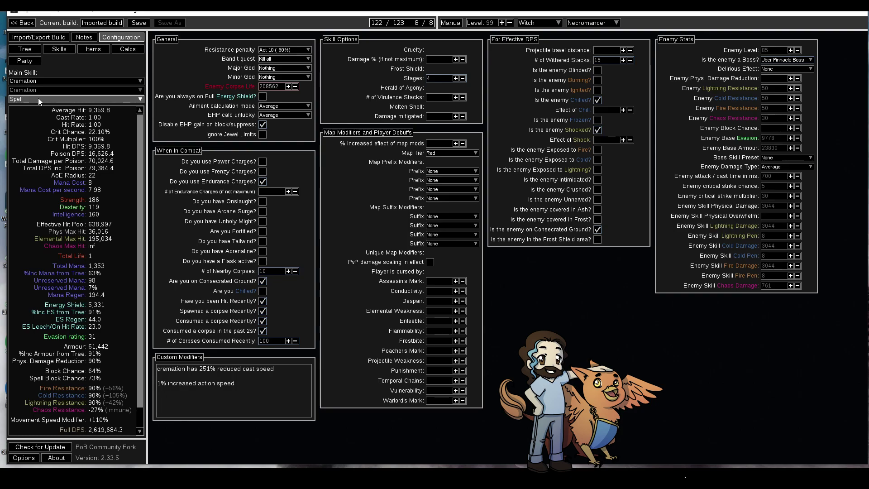
- Set Cremation's skill part back to Corpse Explosion, review the Full DPS breakdown and return to the configuration
left_click(59, 49)
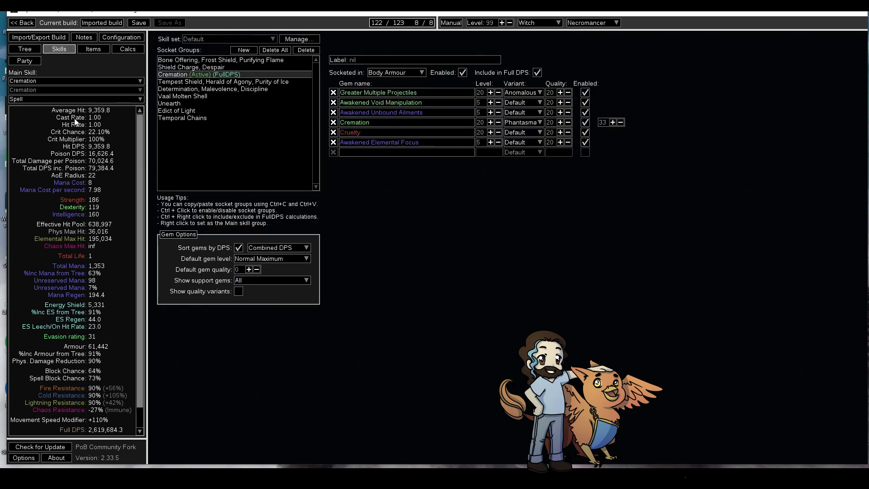
left_click(39, 98)
left_click(28, 113)
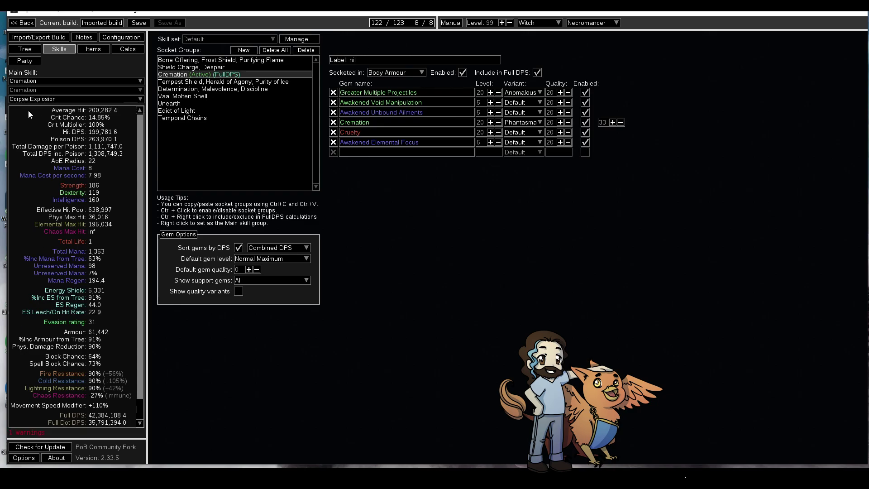
scroll(101, 257, "down", 2)
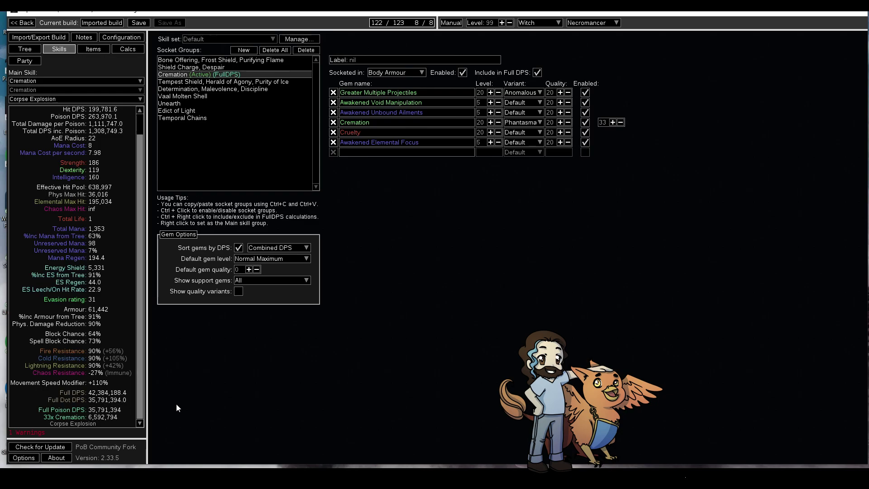
left_click(114, 43)
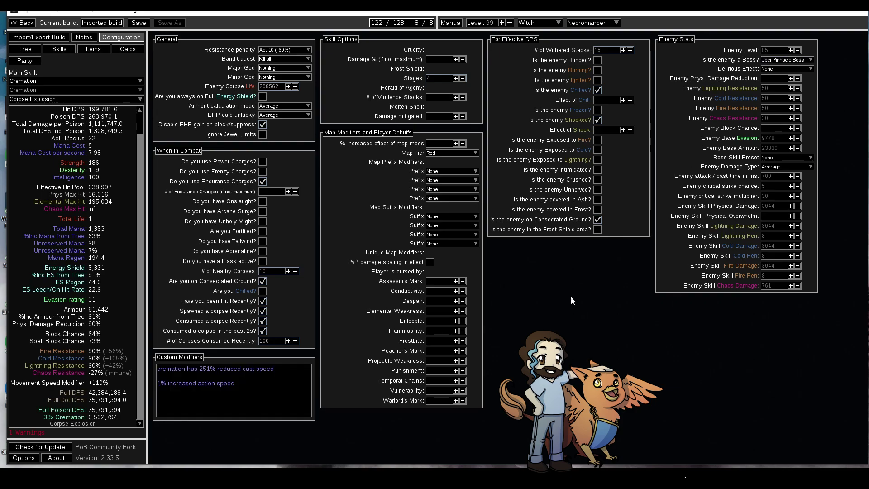
- Set the enemy boss type to Guardian/Pinnacle Boss with a 100% Delirious effect and check the enemy level description
left_click(768, 61)
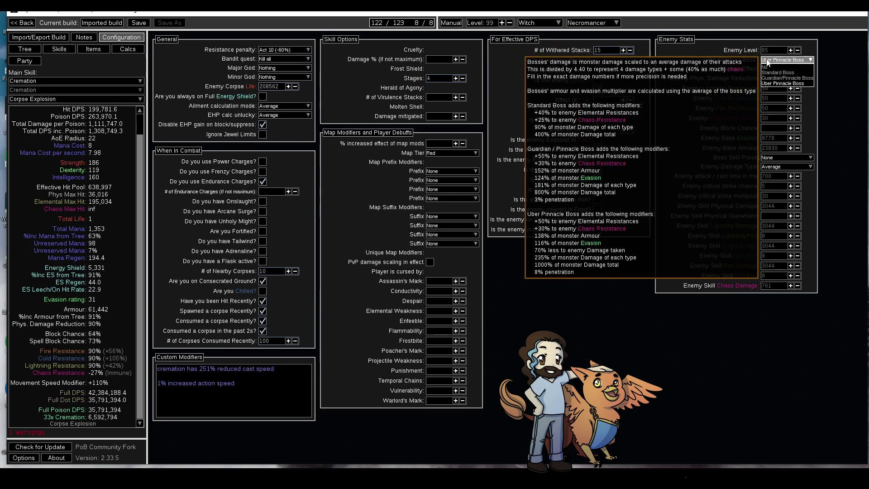
left_click(783, 79)
left_click(775, 69)
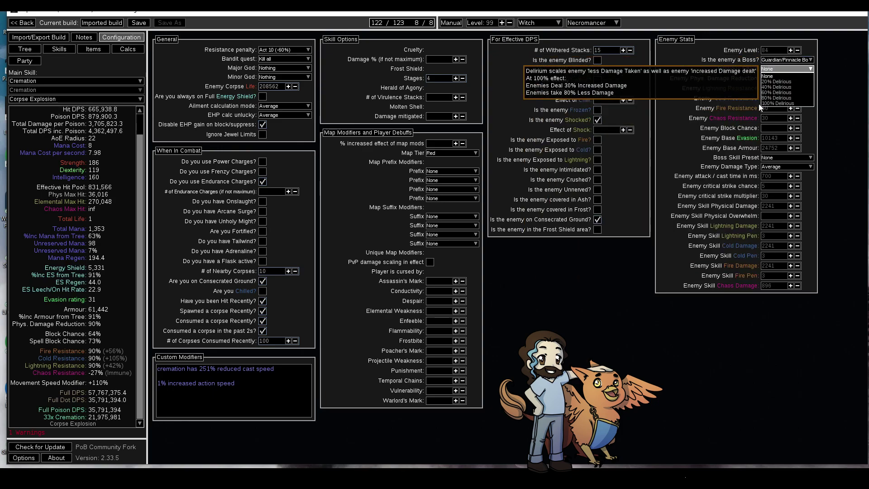
left_click(777, 104)
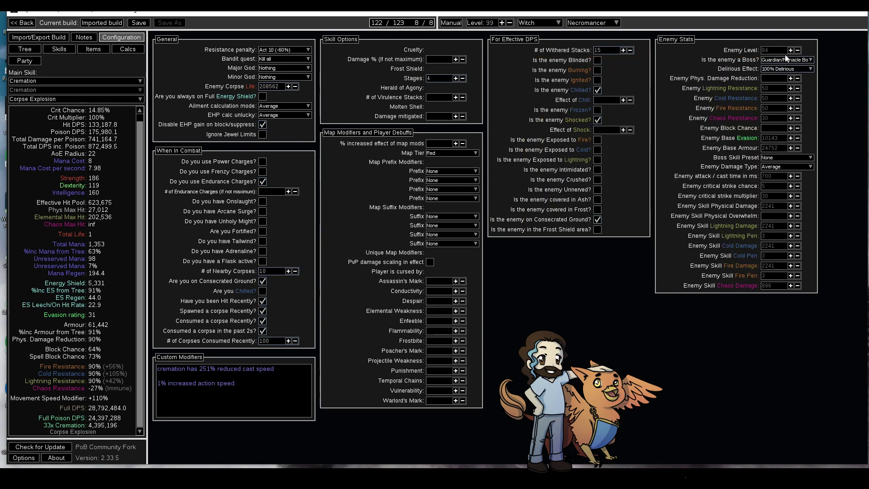
mouse_move(772, 54)
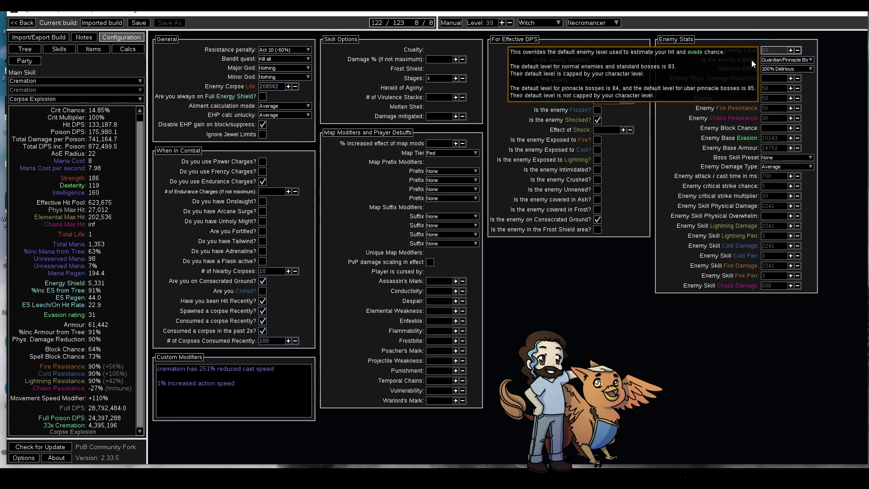
- Look up Unearth's corpse life in the calculations and set the enemy corpse life to 201146 in the configuration
left_click(128, 48)
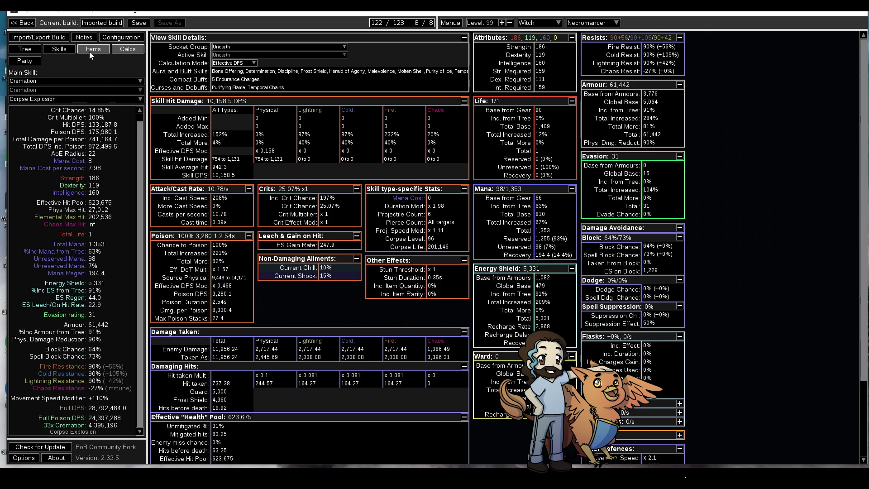
left_click(122, 38)
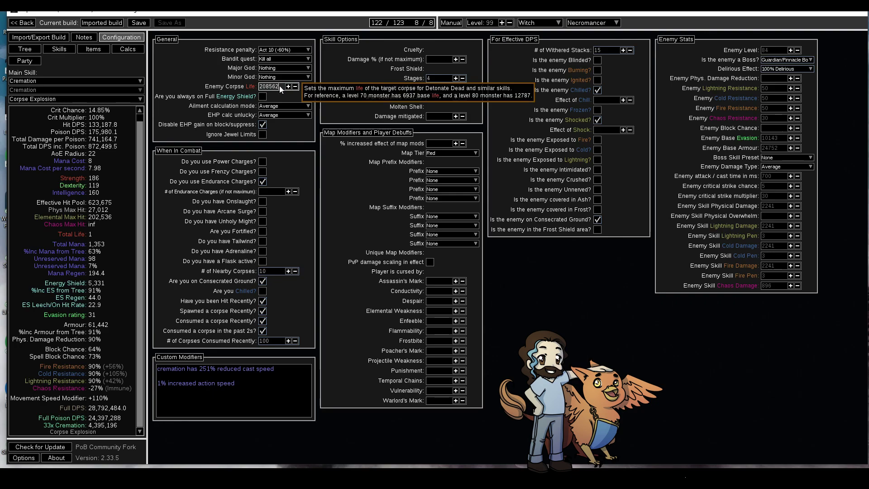
left_click_drag(280, 89, 266, 96)
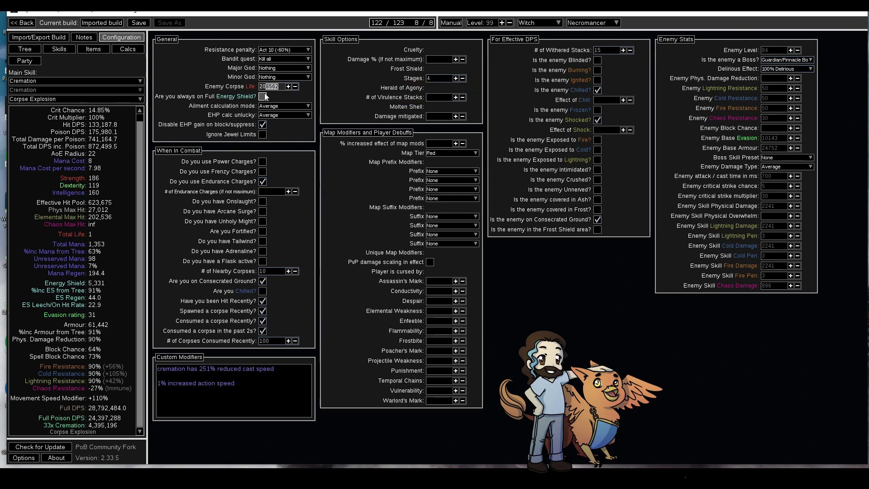
type("1146")
- Review the calculations, passive tree and Cremation's gem setup, and switch its skill part to Spell to check the cast rate
left_click(128, 49)
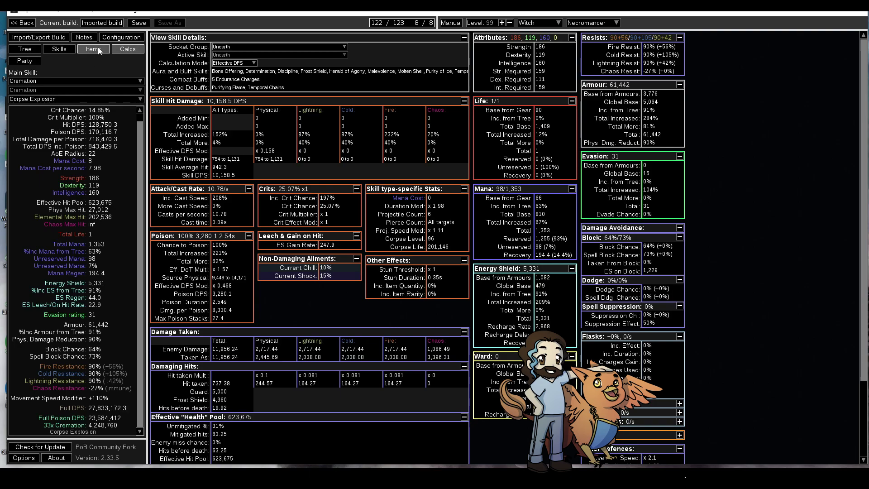
left_click(49, 49)
left_click(21, 50)
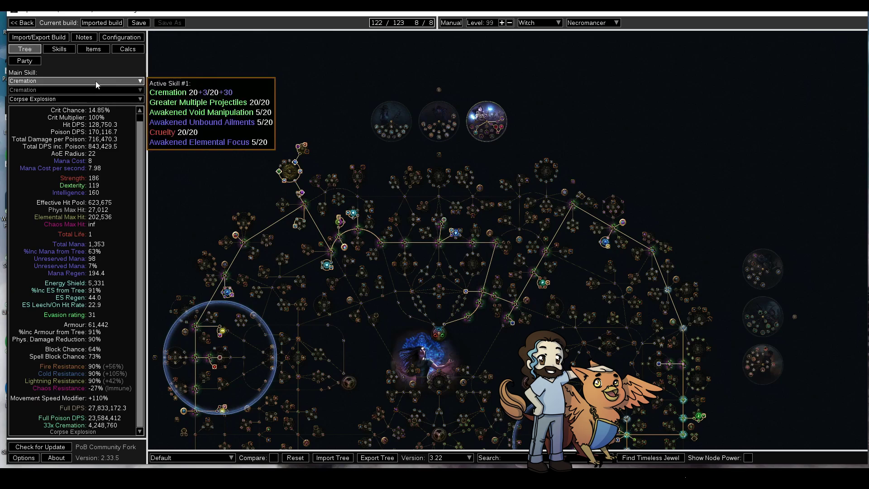
left_click(58, 49)
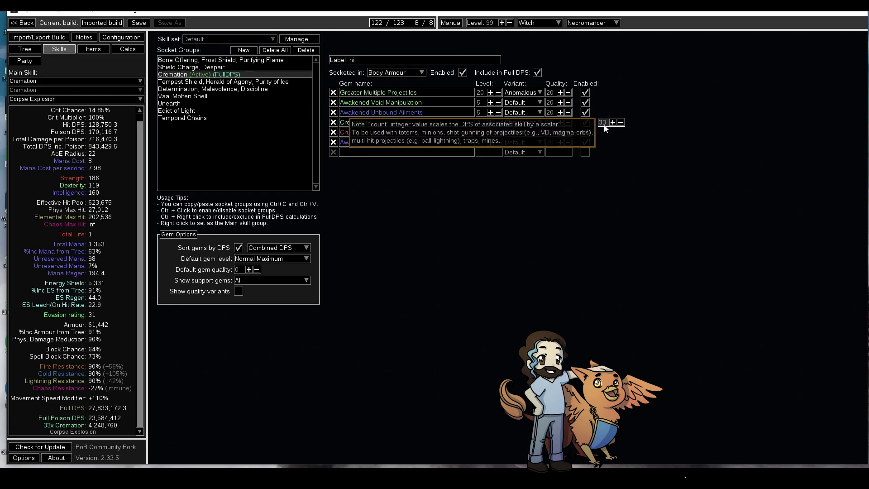
left_click(56, 99)
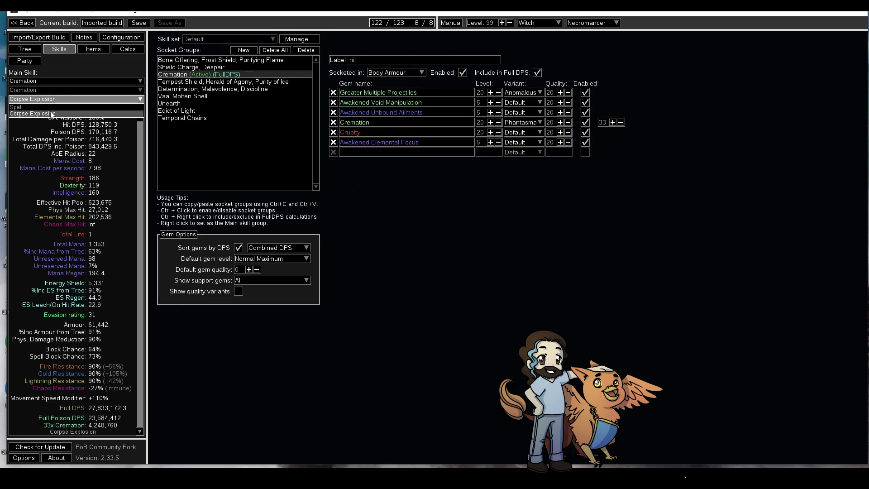
left_click(52, 108)
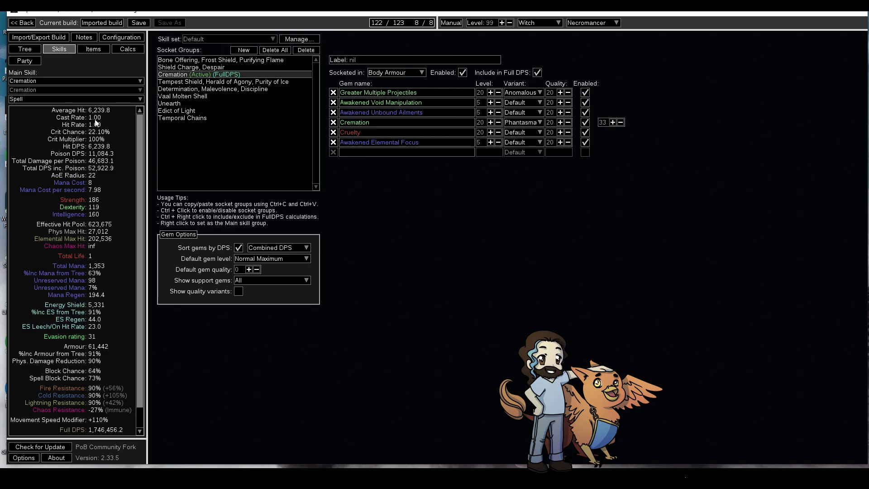
- Look over the equipped items and passive tree, return to the configuration and set Cremation's skill part back to Corpse Explosion
left_click(93, 49)
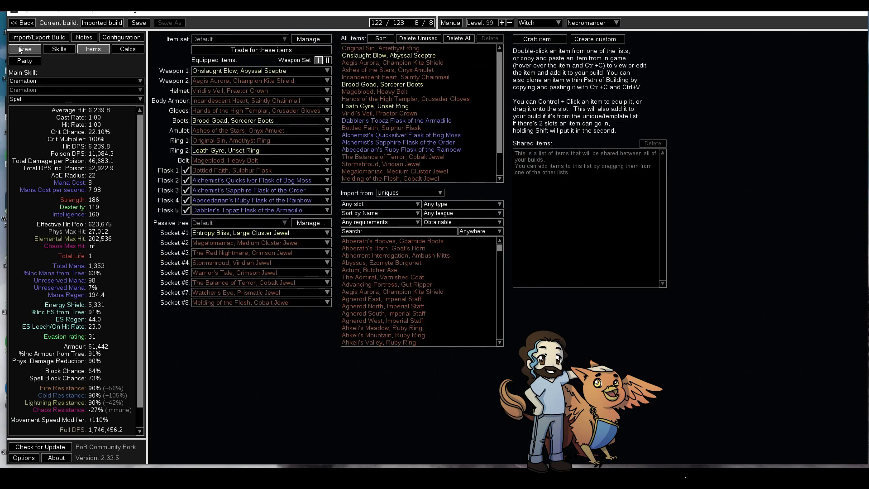
left_click(25, 49)
left_click(122, 37)
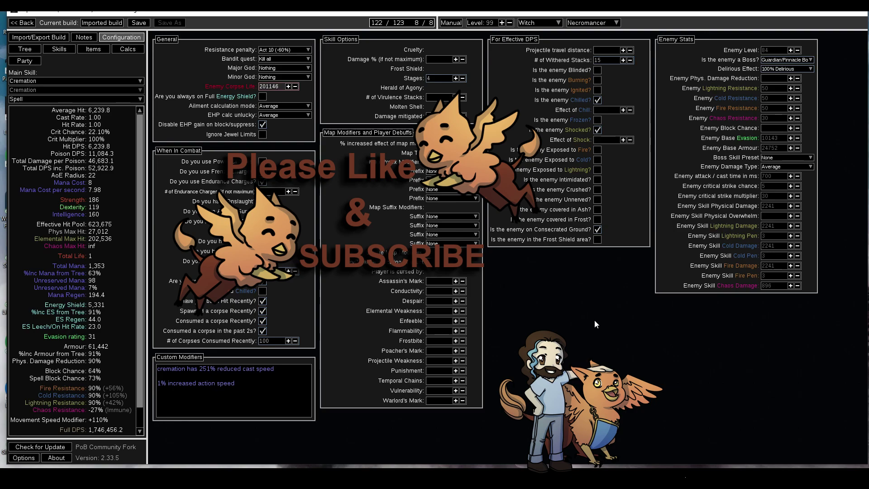
left_click(52, 99)
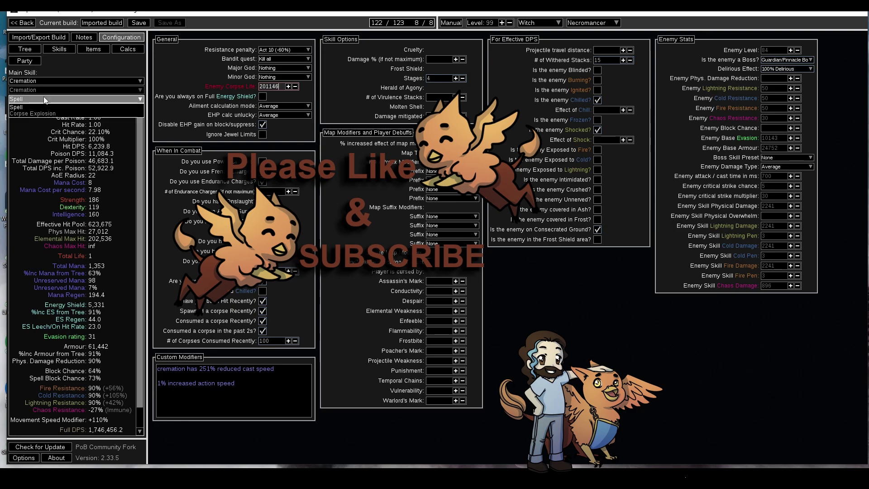
left_click(27, 115)
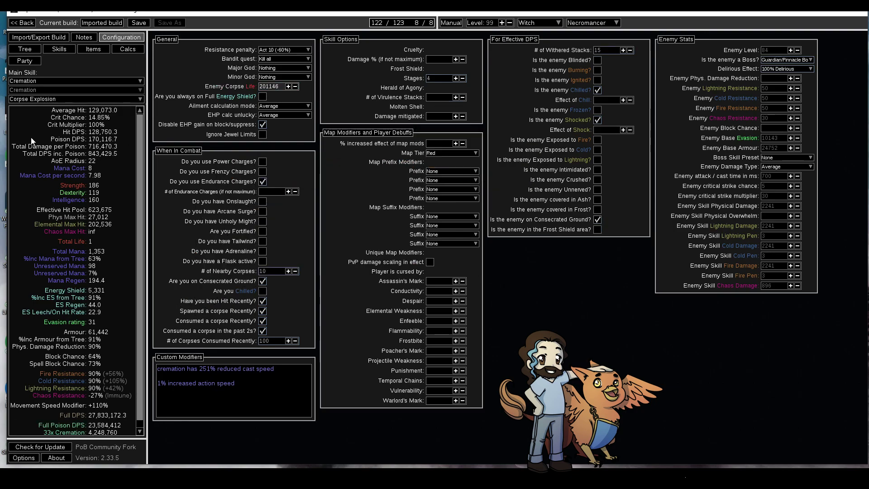